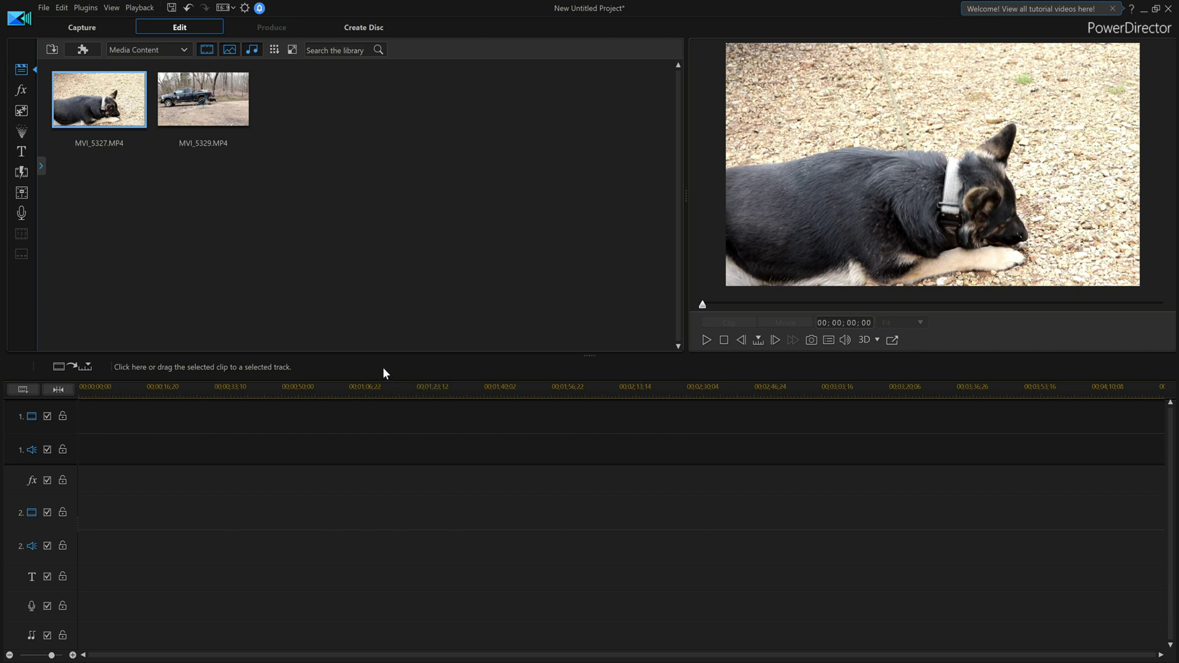
Step: Place the dog clip MVI_5327.MP4 at the very start of video track 1
{"action": "left_click_drag", "start_coordinate": [97, 98], "coordinate": [75, 440]}
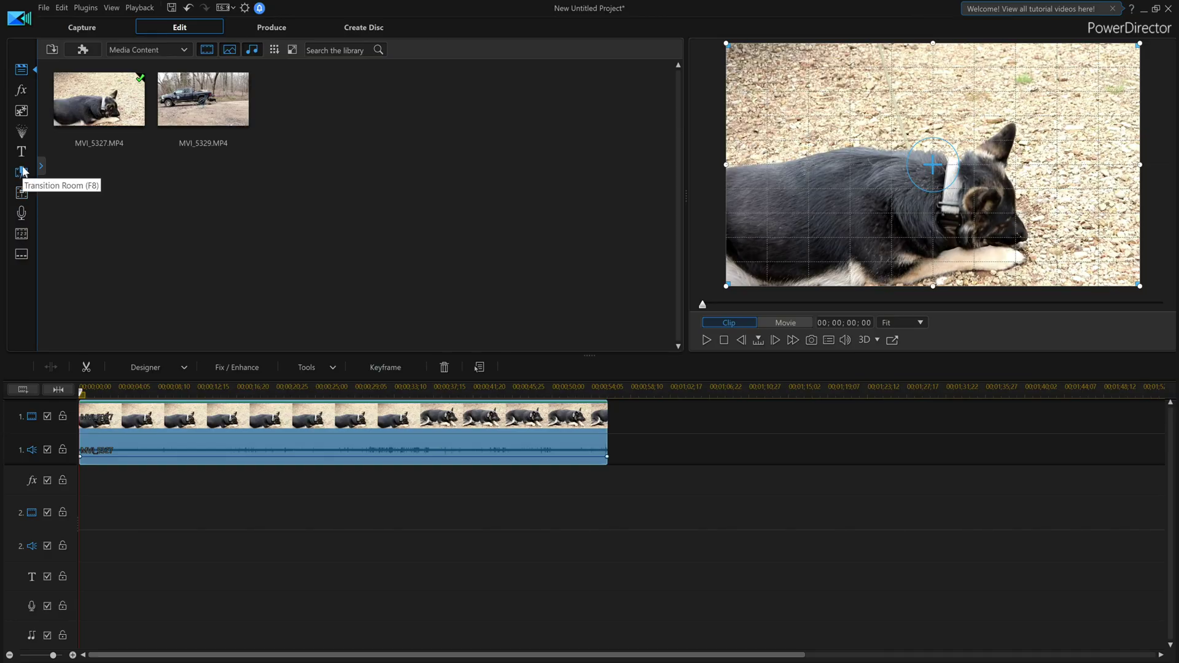
Step: Show the Transition Room's category list and filter it to the 12 General transitions
{"action": "left_click", "coordinate": [22, 174]}
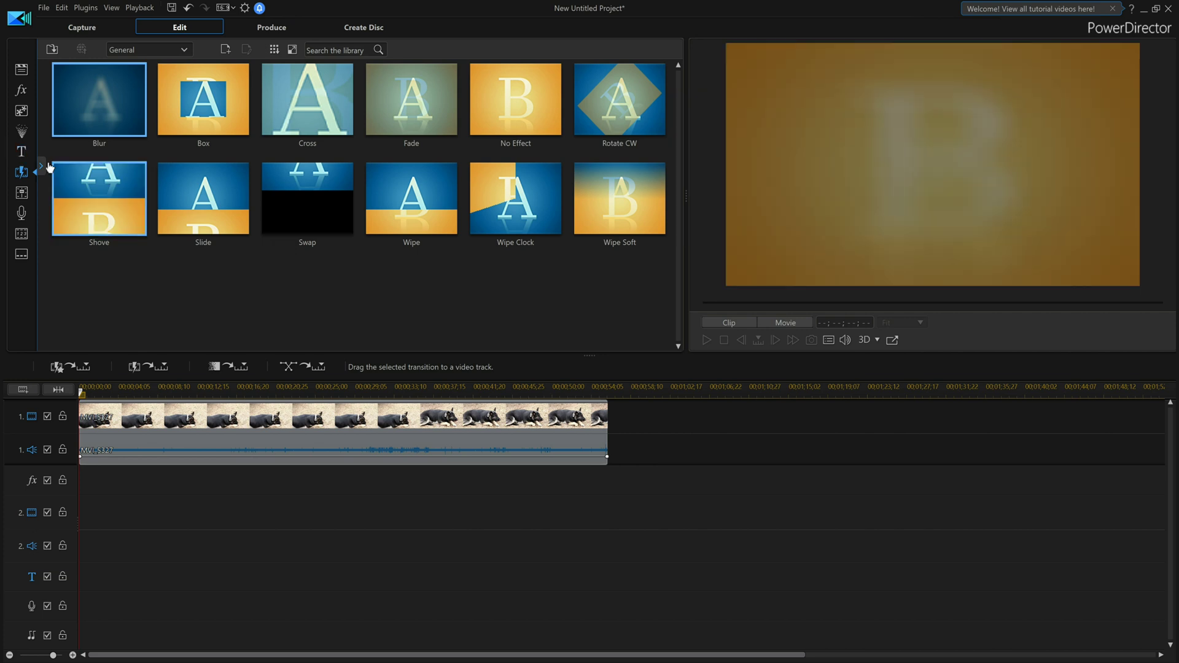
{"action": "left_click", "coordinate": [40, 165]}
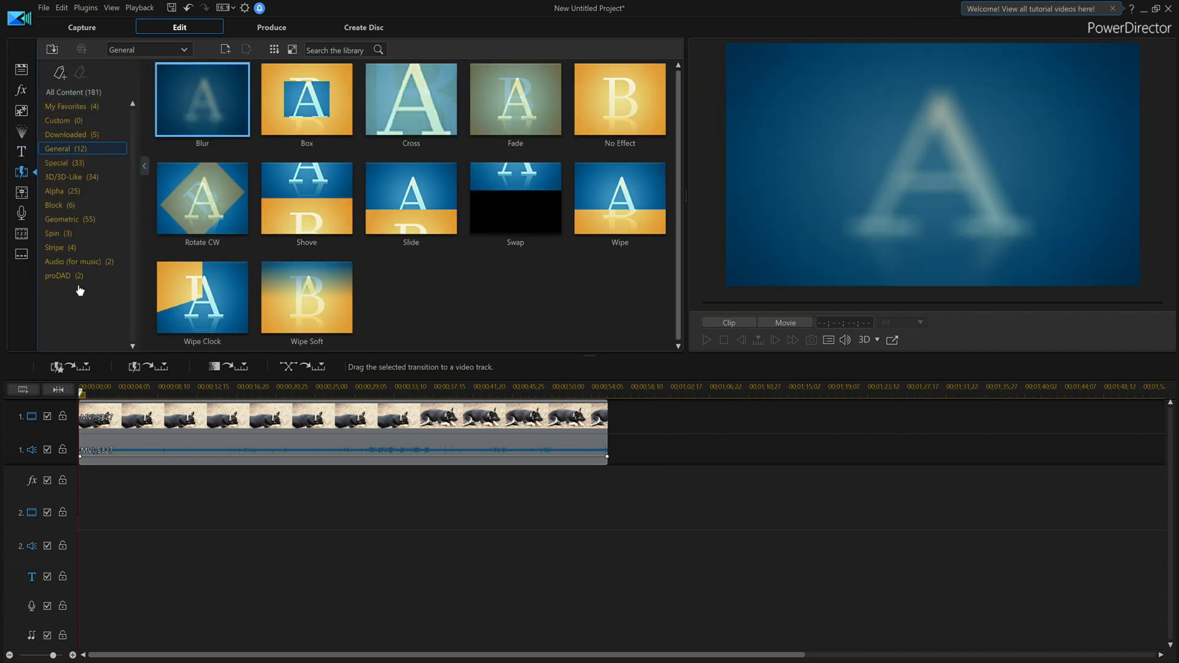
{"action": "left_click", "coordinate": [71, 94]}
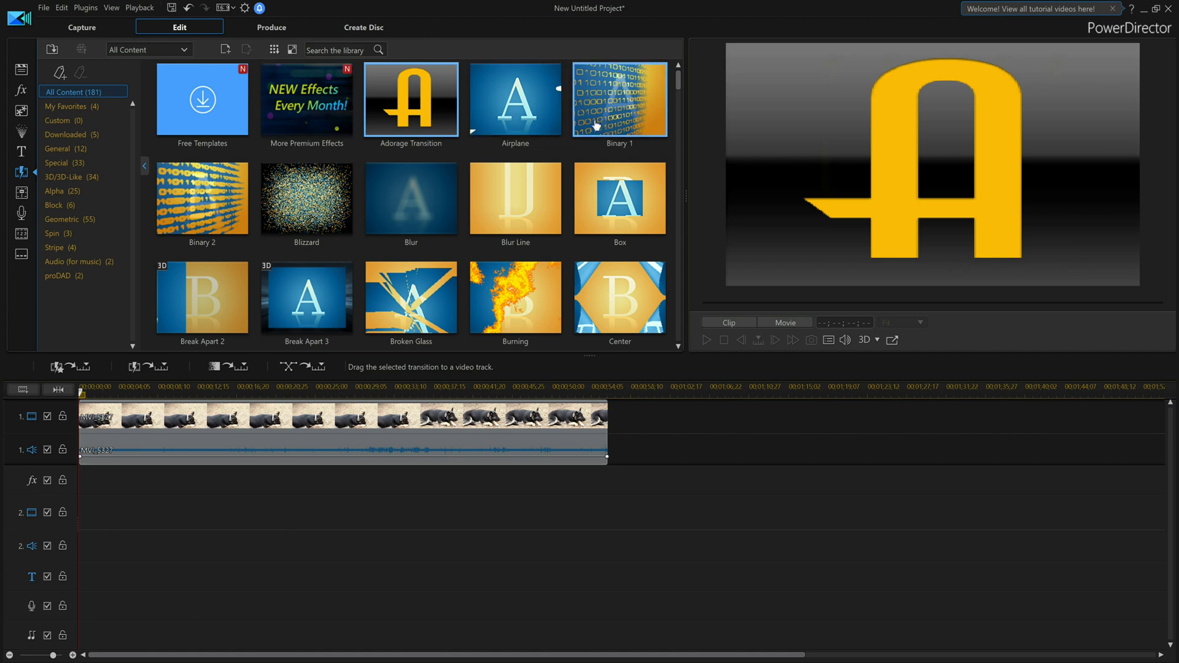
{"action": "left_click_drag", "start_coordinate": [678, 80], "coordinate": [689, 53]}
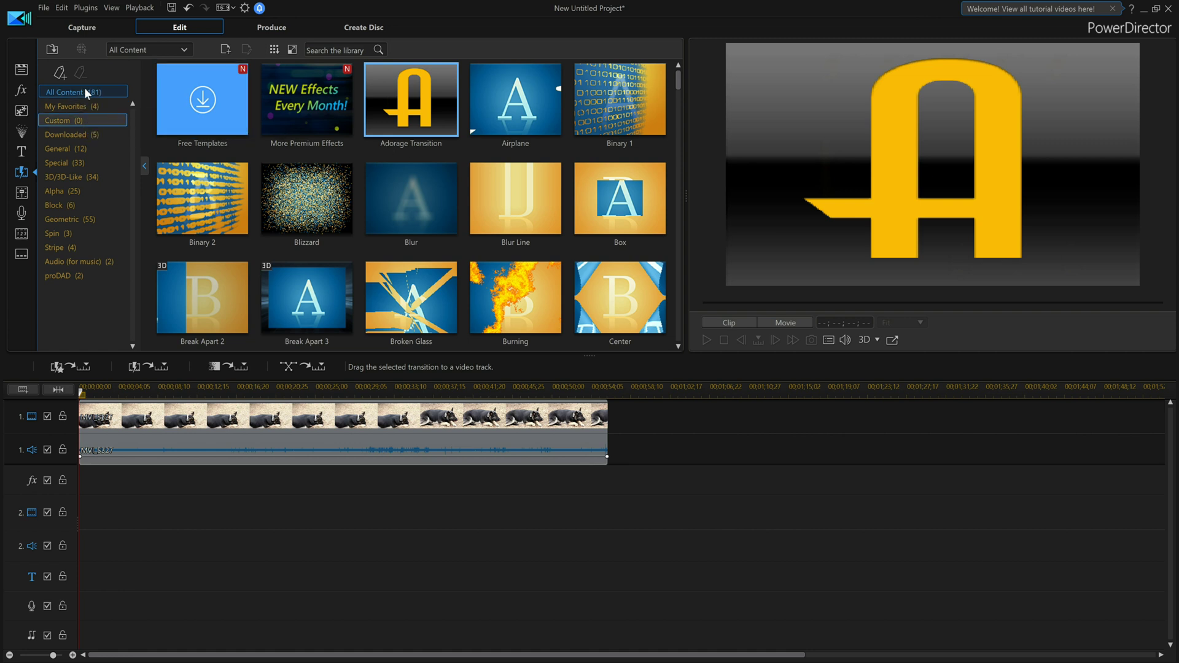
{"action": "left_click", "coordinate": [76, 150]}
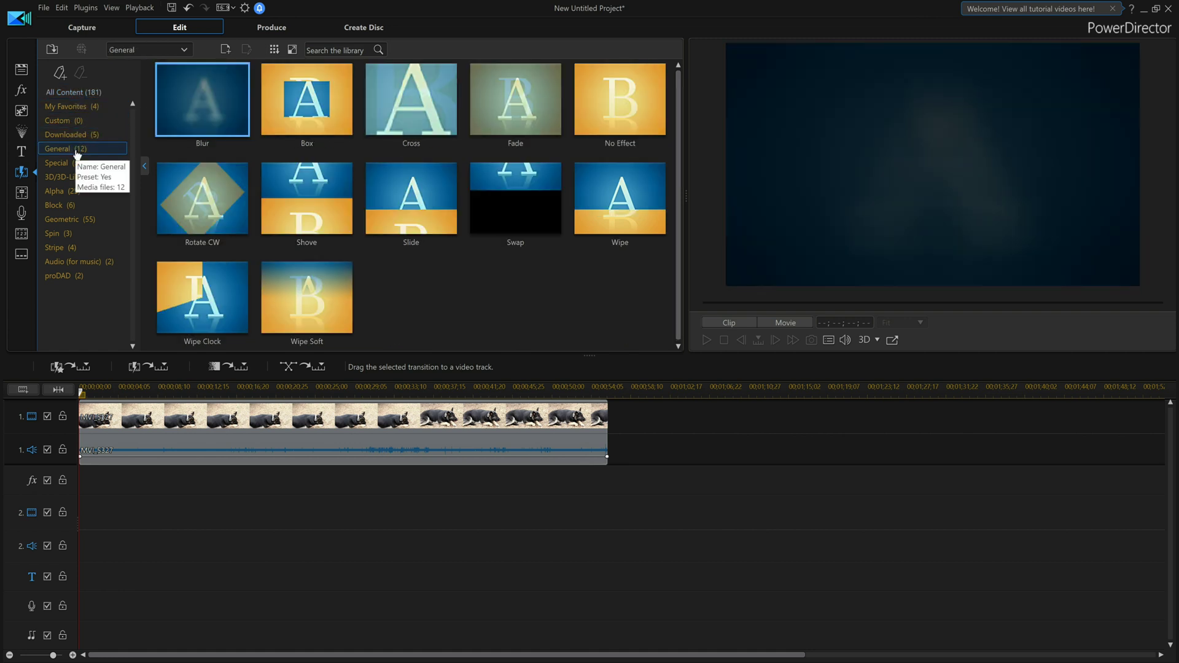
Step: Show the 33 Special transitions, preview Color Love Heart, and try placing it on the dog clip
{"action": "left_click", "coordinate": [72, 165]}
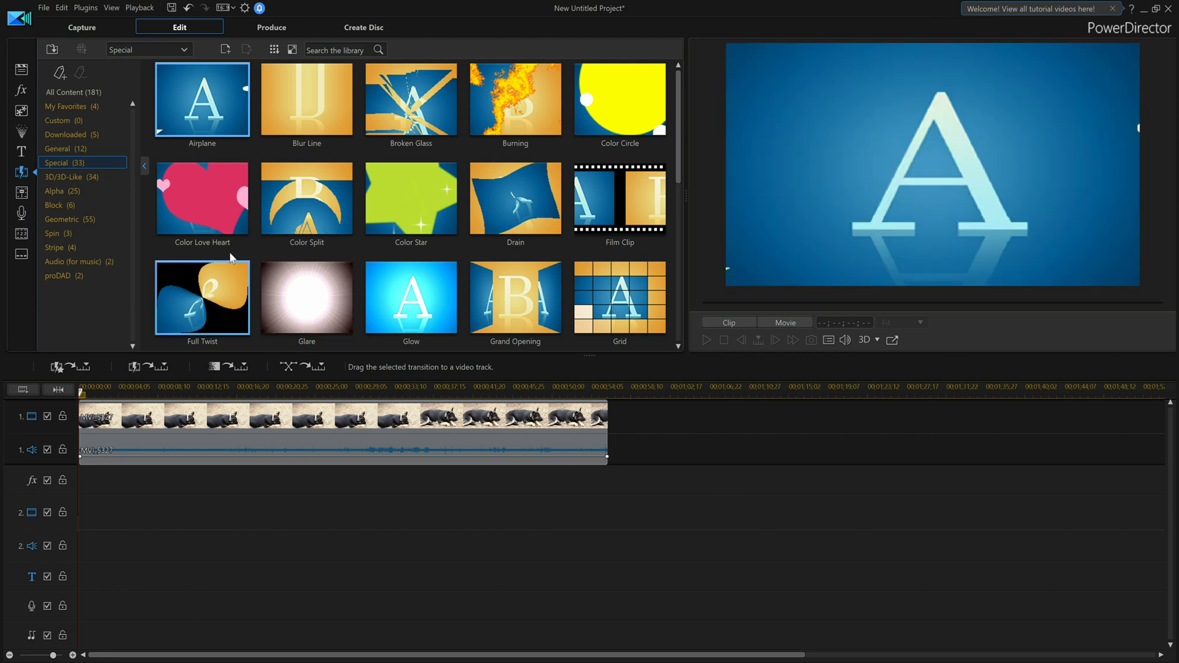
{"action": "left_click", "coordinate": [214, 205]}
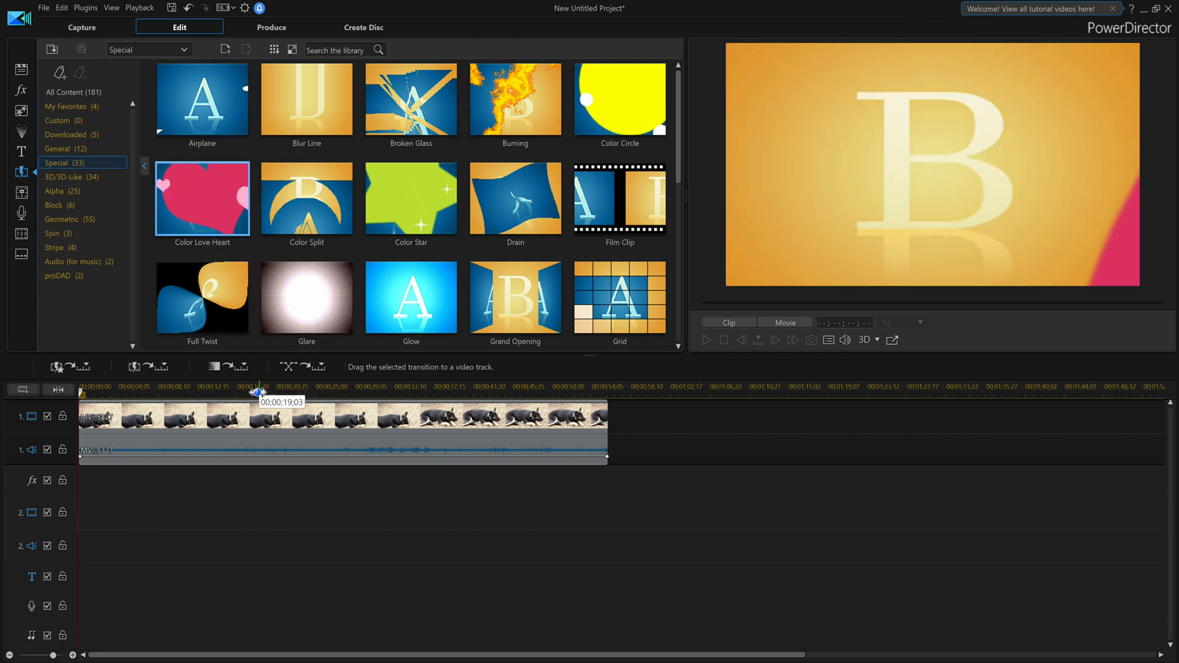
{"action": "left_click_drag", "start_coordinate": [170, 221], "coordinate": [243, 503]}
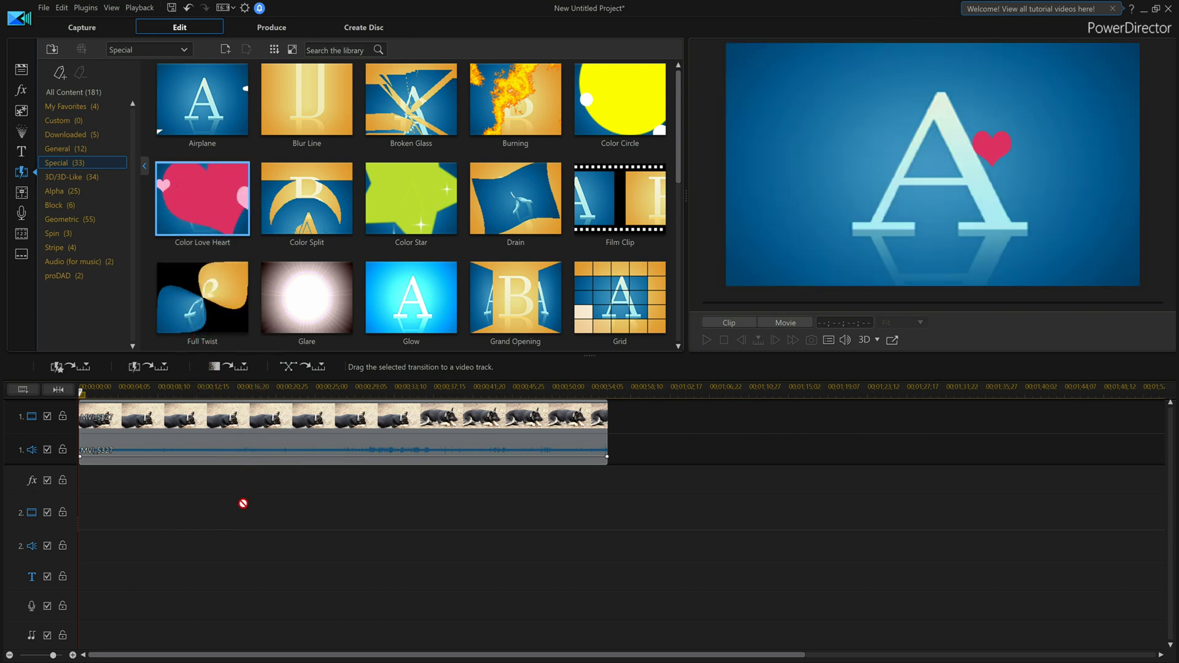
{"action": "left_click_drag", "start_coordinate": [238, 558], "coordinate": [394, 520]}
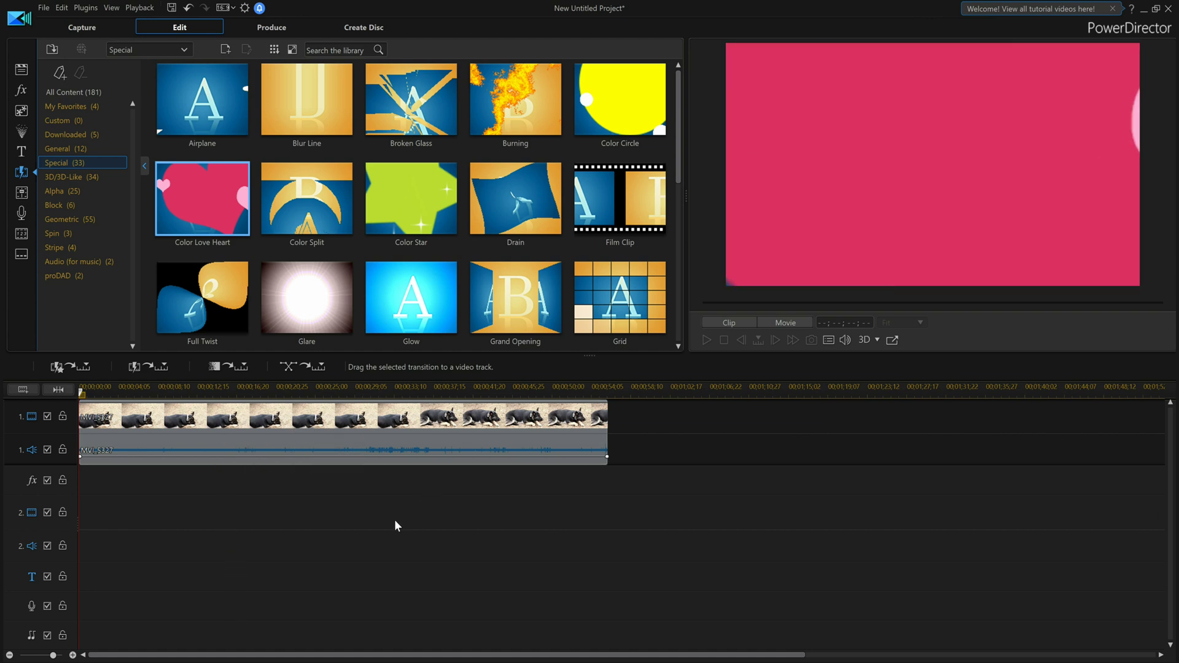
{"action": "left_click", "coordinate": [392, 434]}
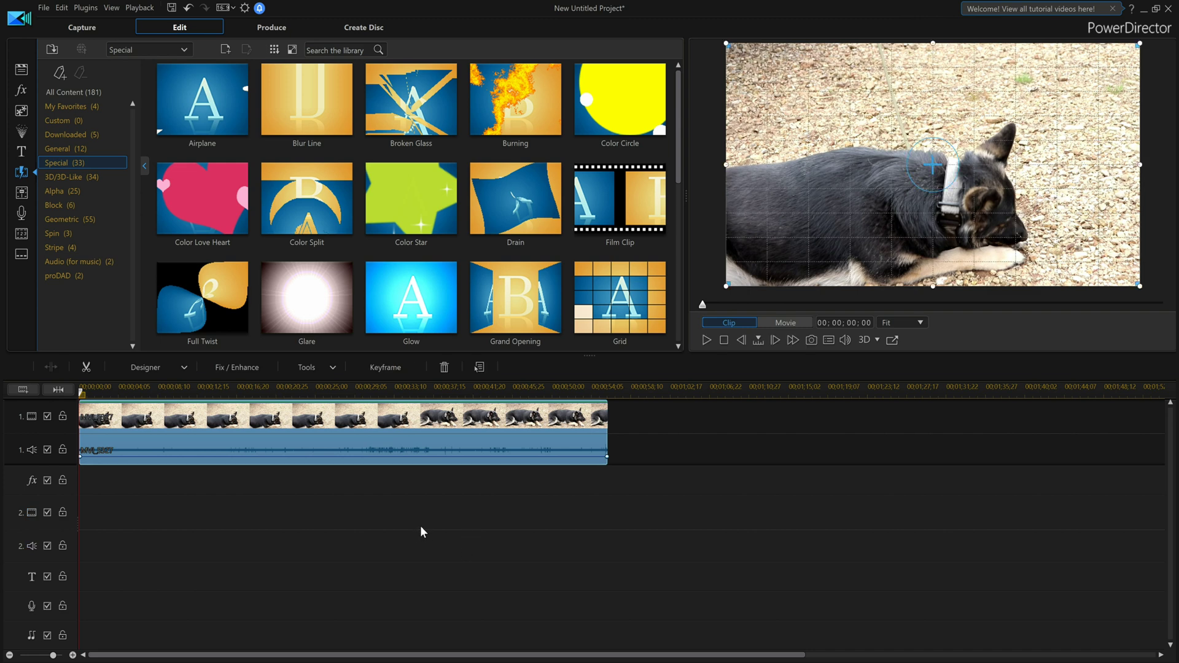
Step: Split the dog clip at 00;00;14;08 and fit the whole movie into the timeline view
{"action": "left_click", "coordinate": [185, 410]}
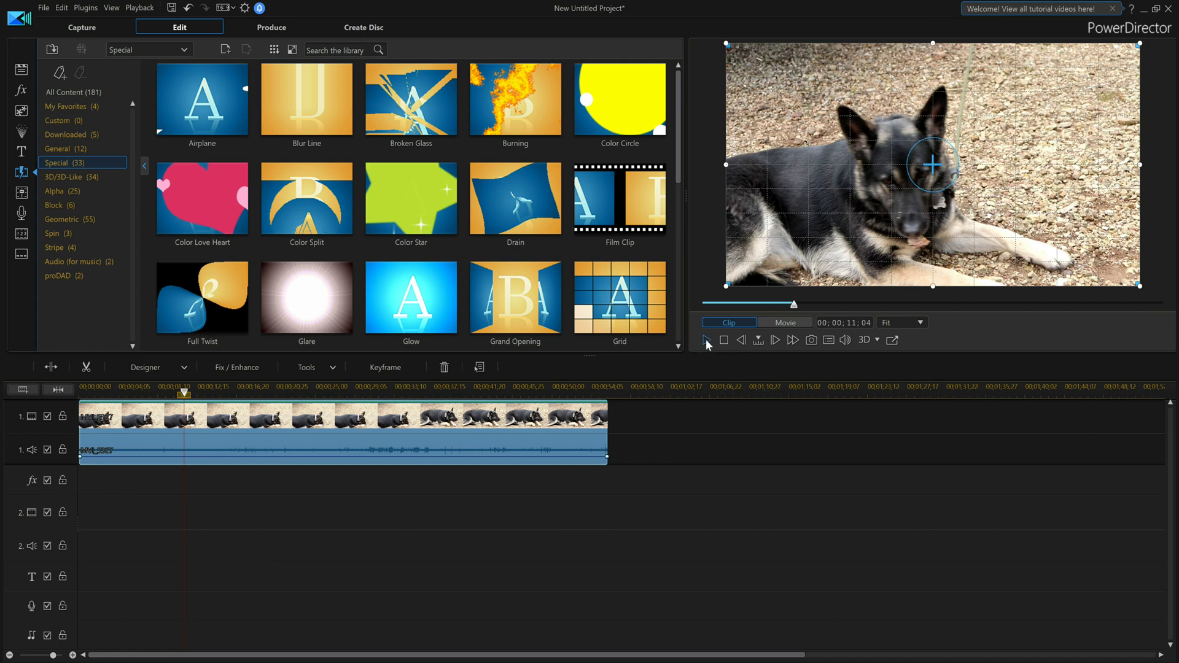
{"action": "left_click", "coordinate": [705, 339]}
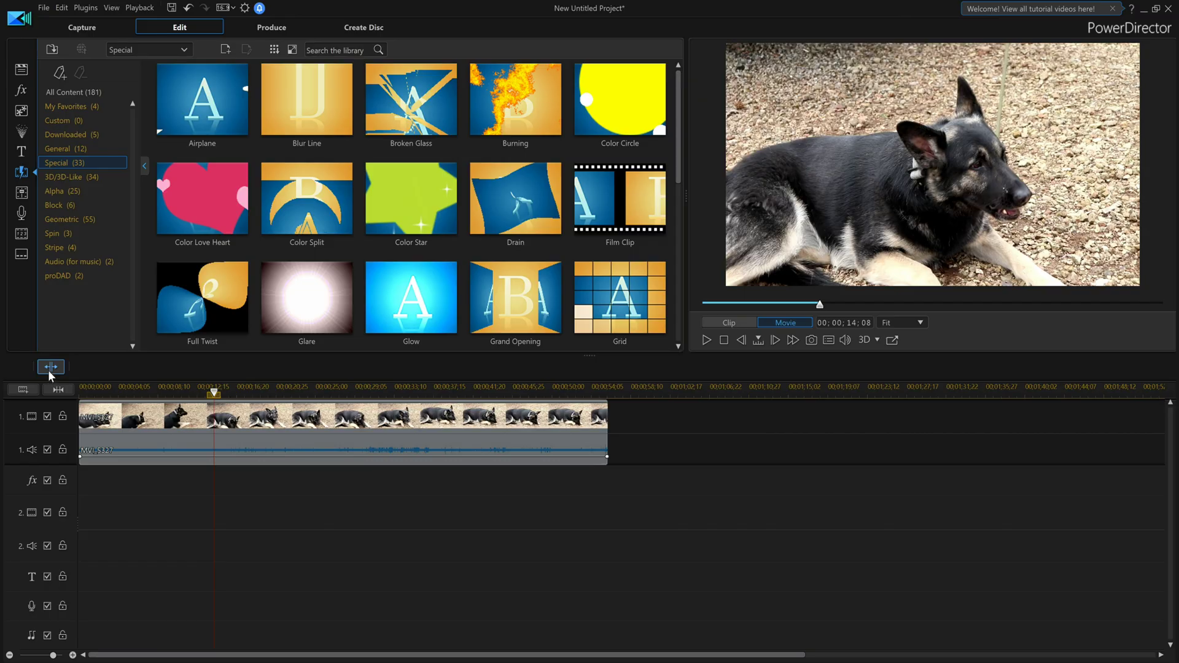
{"action": "left_click", "coordinate": [51, 367]}
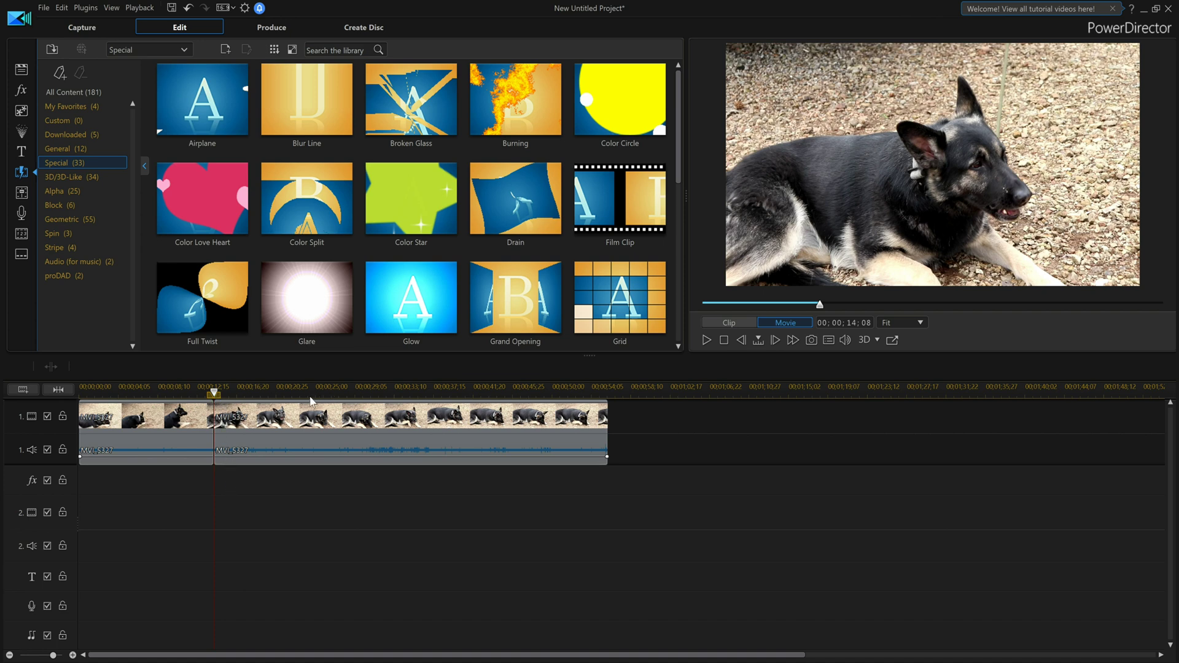
{"action": "left_click", "coordinate": [310, 421]}
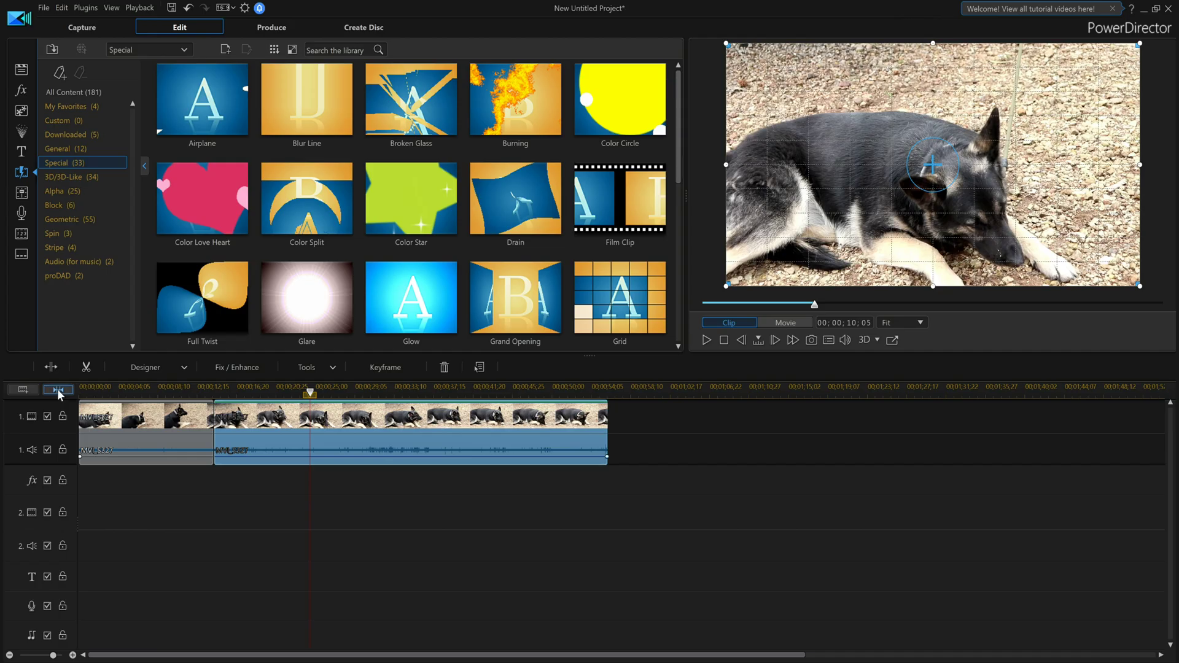
{"action": "left_click", "coordinate": [58, 393]}
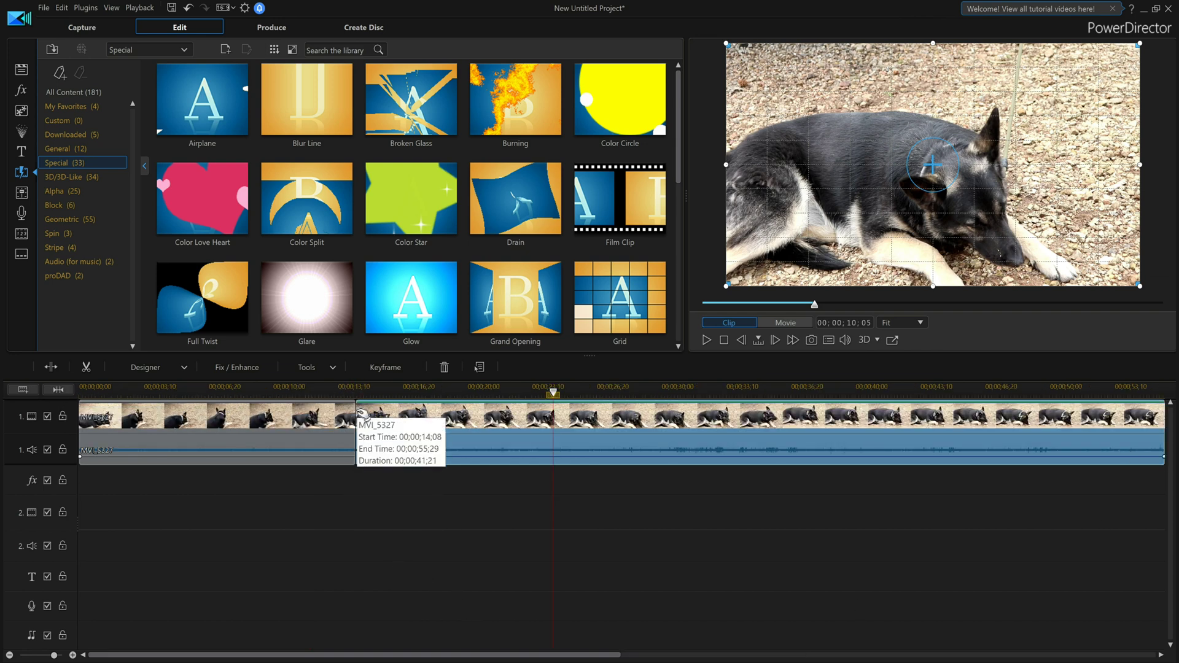
Step: Drop Color Love Heart onto the cut between the two MVI_5327 pieces
{"action": "left_click", "coordinate": [345, 556]}
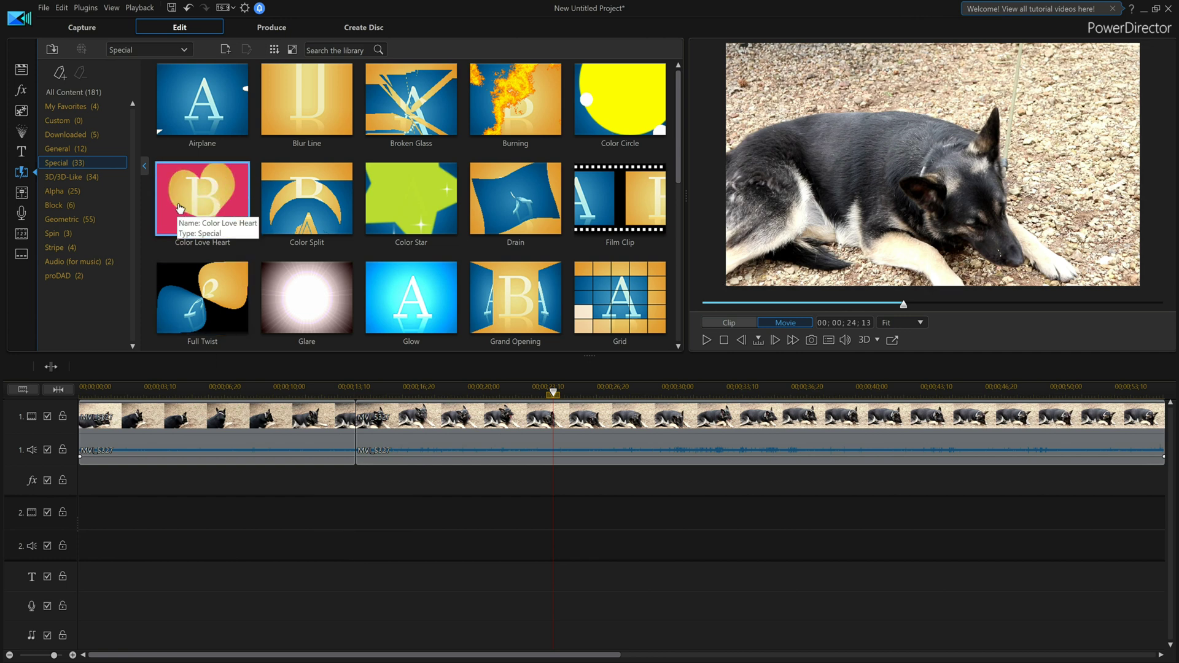
{"action": "left_click_drag", "start_coordinate": [179, 211], "coordinate": [359, 450]}
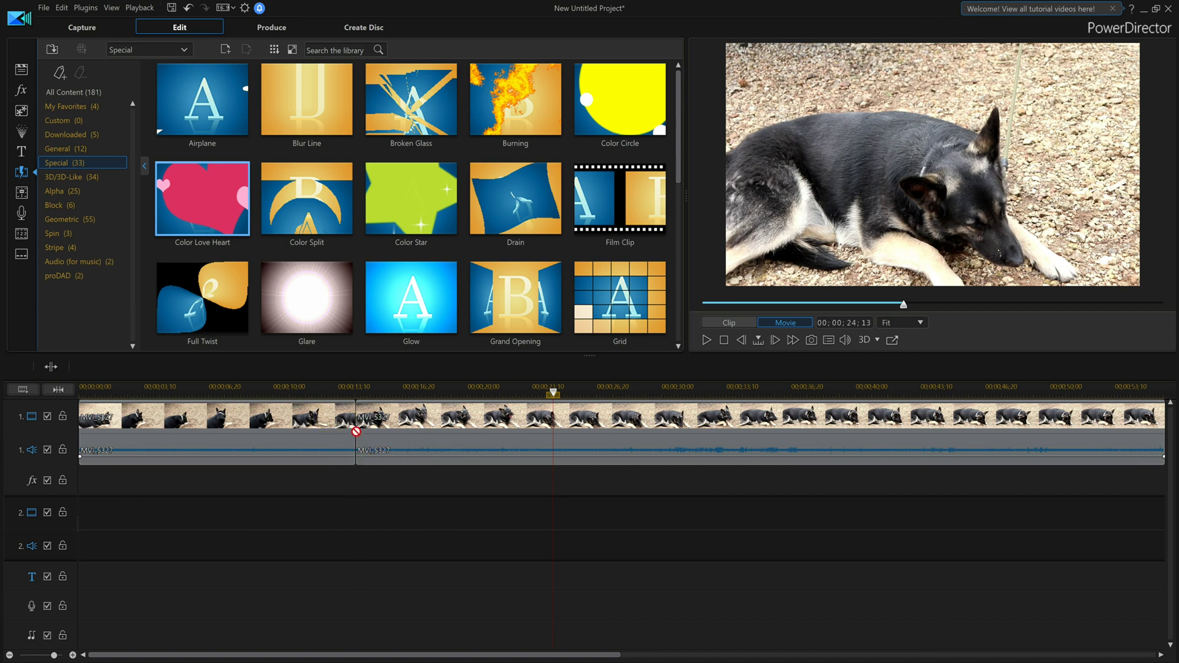
{"action": "left_click_drag", "start_coordinate": [356, 427], "coordinate": [356, 427]}
{"action": "left_click", "coordinate": [306, 414]}
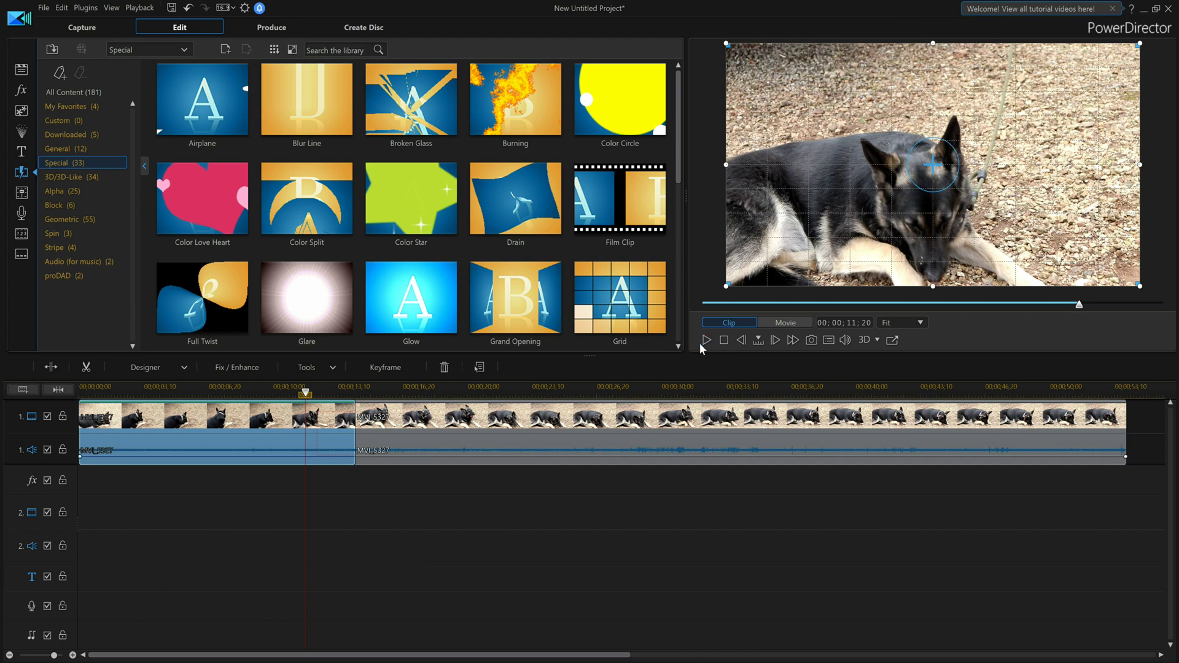
Step: Split the dog clip again near 00;00;16;14 and place Color Star at the new cut
{"action": "left_click", "coordinate": [702, 343]}
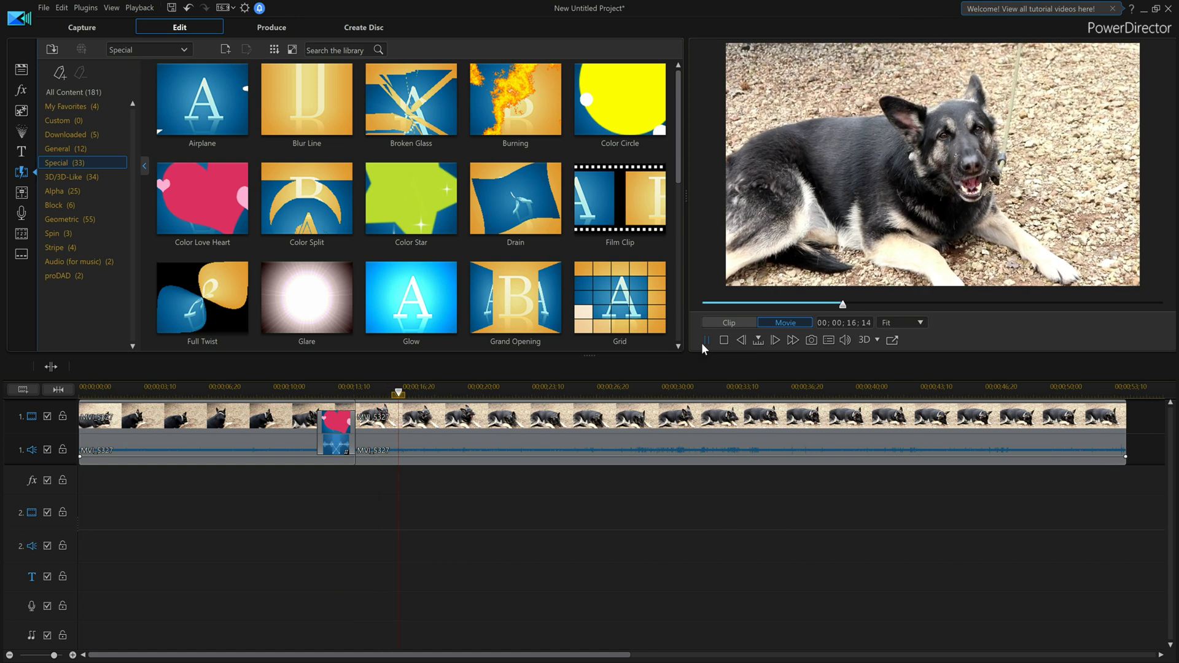
{"action": "left_click", "coordinate": [702, 343]}
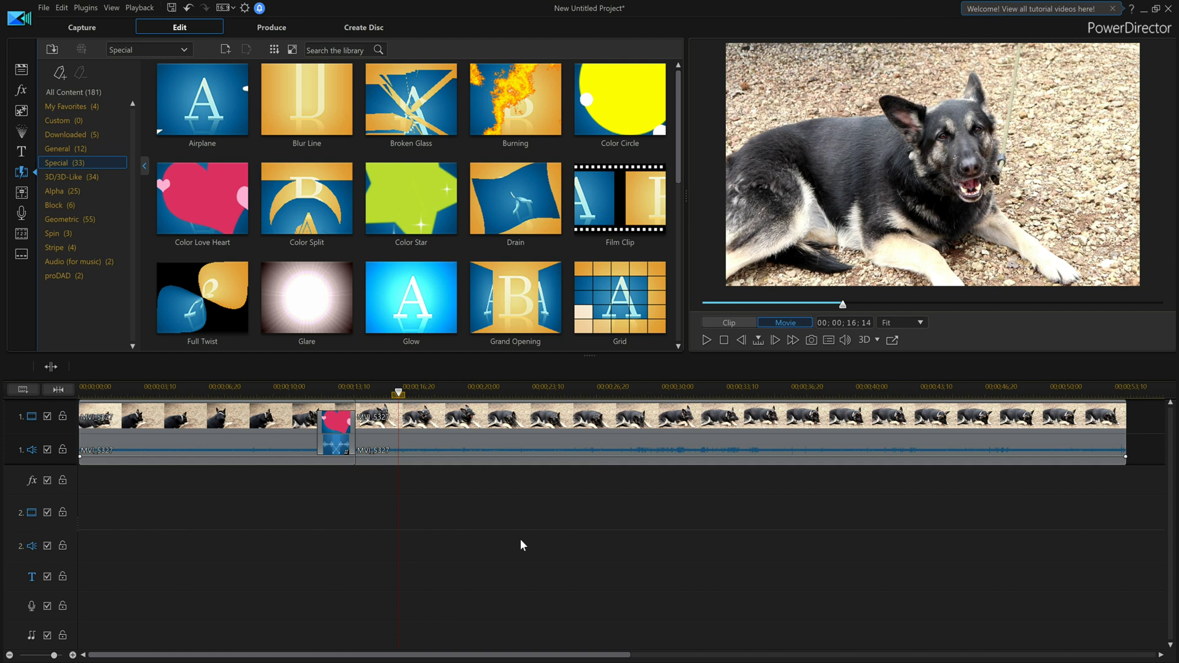
{"action": "left_click", "coordinate": [39, 367]}
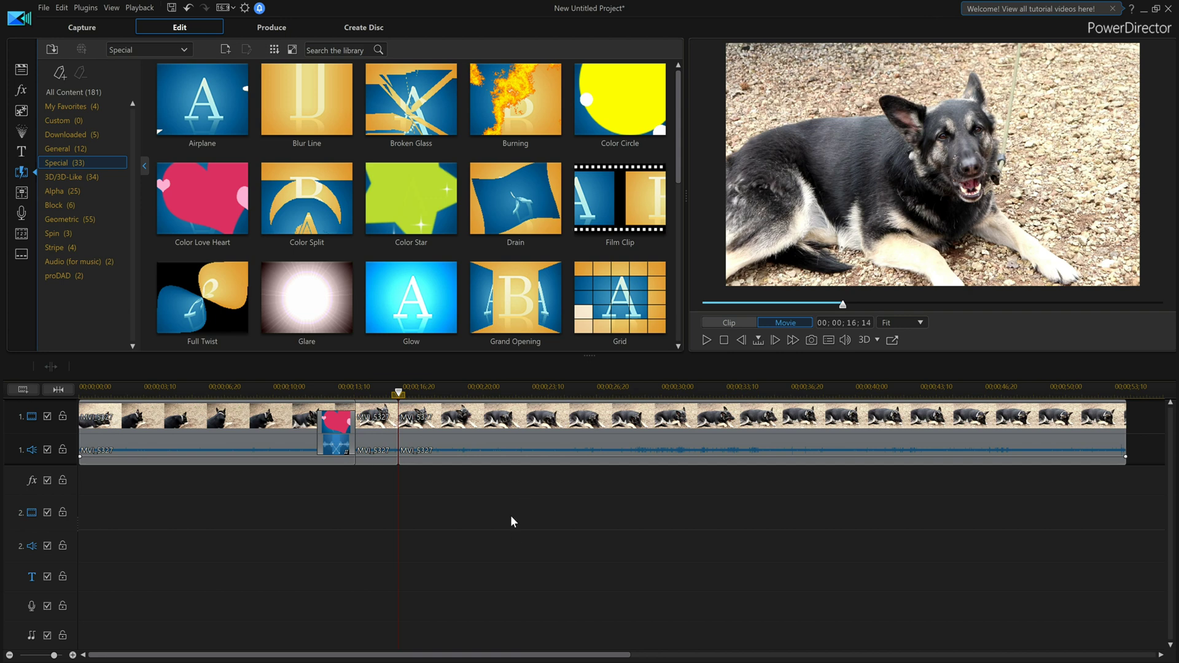
{"action": "left_click_drag", "start_coordinate": [411, 199], "coordinate": [393, 424]}
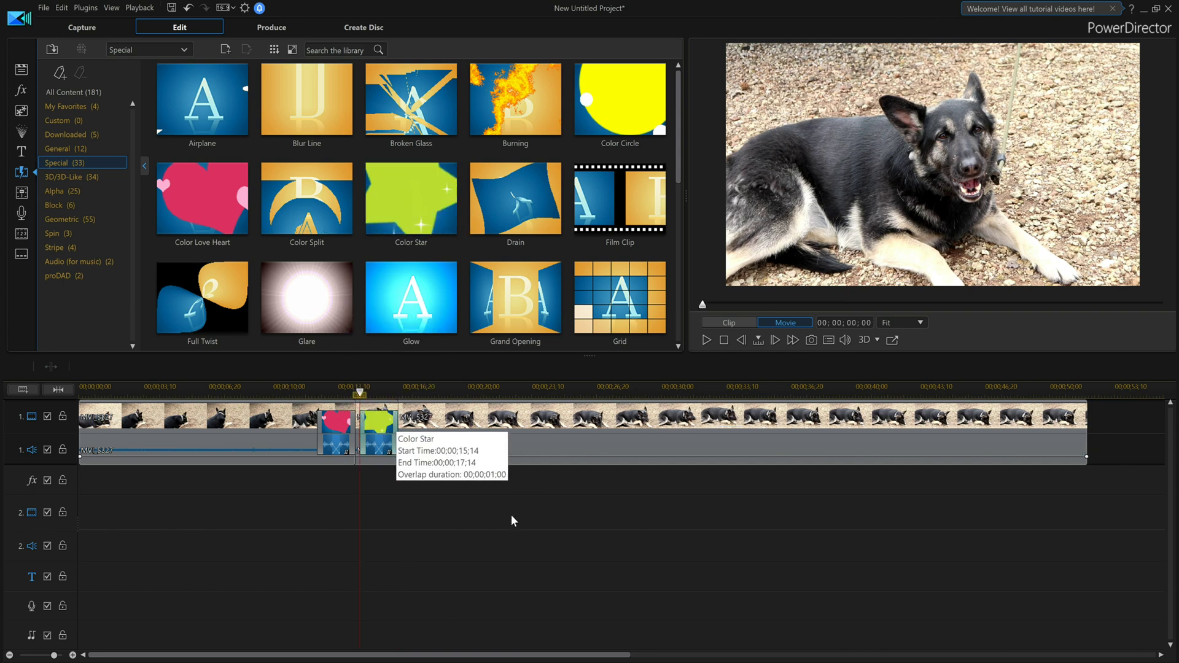
Step: Restore the removed Color Star transition and add the Burning transition after it
{"action": "left_click", "coordinate": [421, 392]}
{"action": "key", "text": "ctrl+z"}
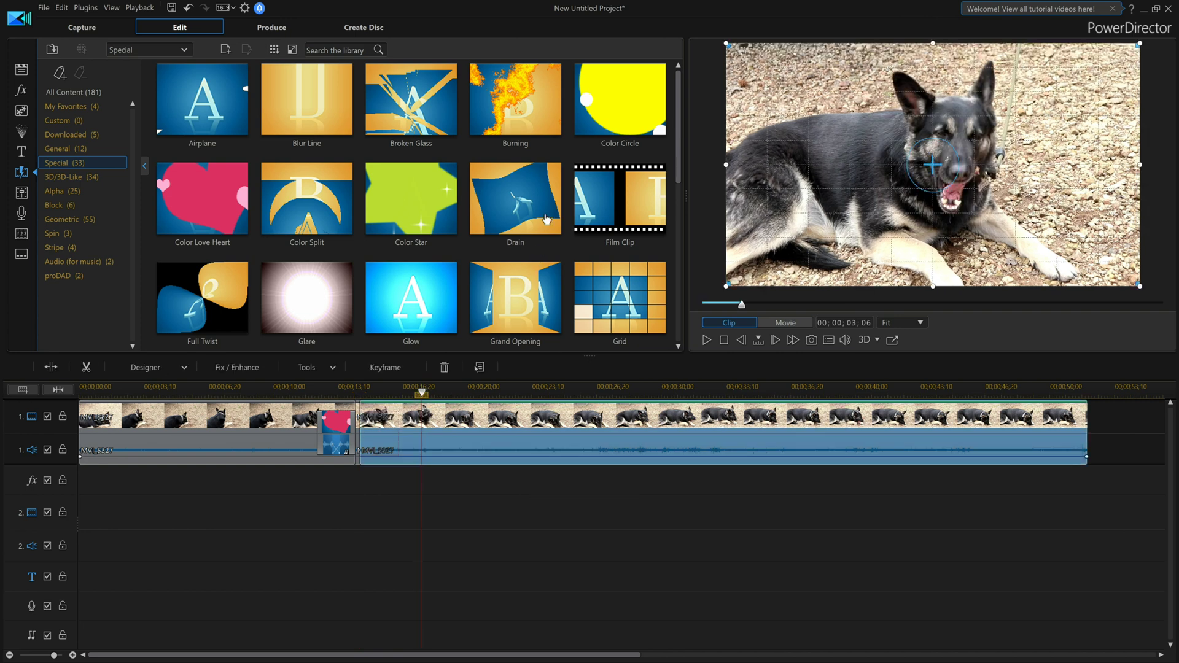
{"action": "key", "text": "ctrl+y"}
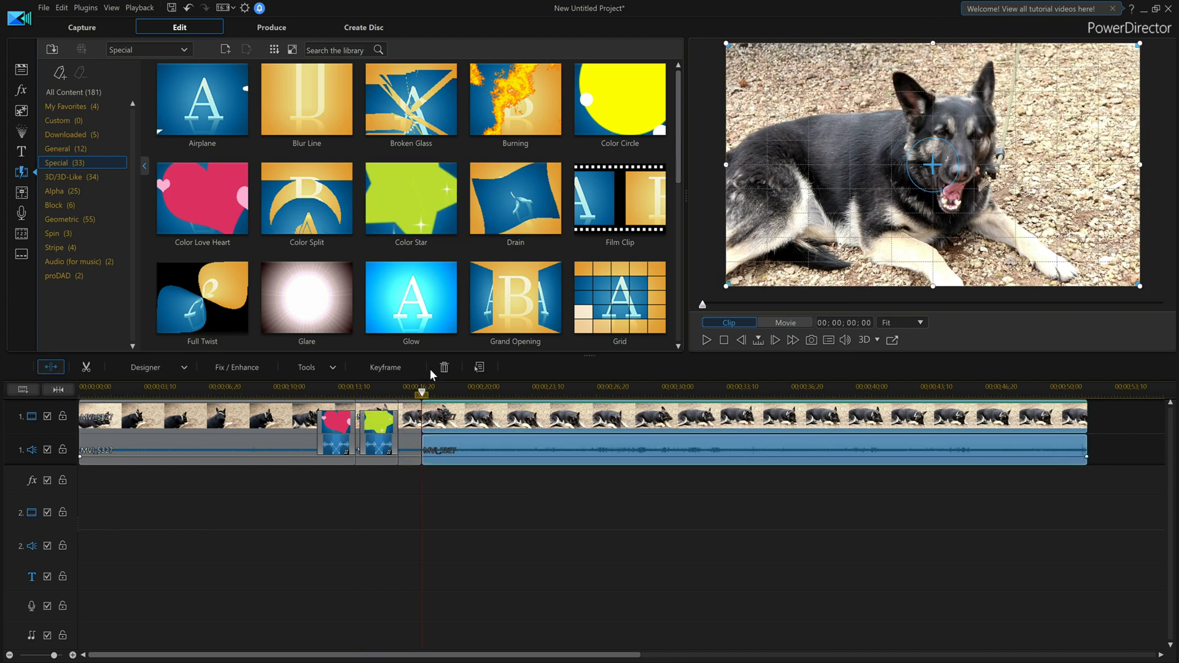
{"action": "left_click", "coordinate": [517, 102]}
{"action": "mouse_move", "coordinate": [516, 120]}
{"action": "left_mouse_down"}
{"action": "mouse_move", "coordinate": [420, 398]}
{"action": "mouse_move", "coordinate": [424, 420]}
{"action": "left_mouse_up"}
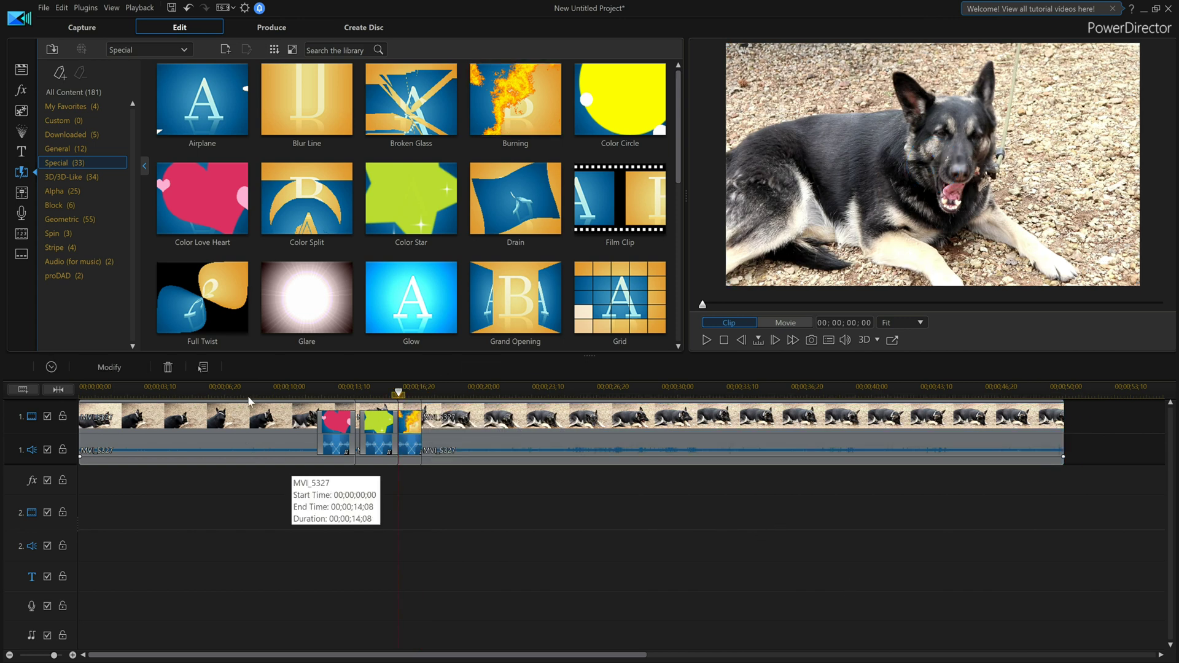
Step: Play the transitions back from 11;14, then zoom the timeline out to the whole clip
{"action": "left_click_drag", "start_coordinate": [293, 390], "coordinate": [301, 391]}
{"action": "left_click", "coordinate": [676, 421]}
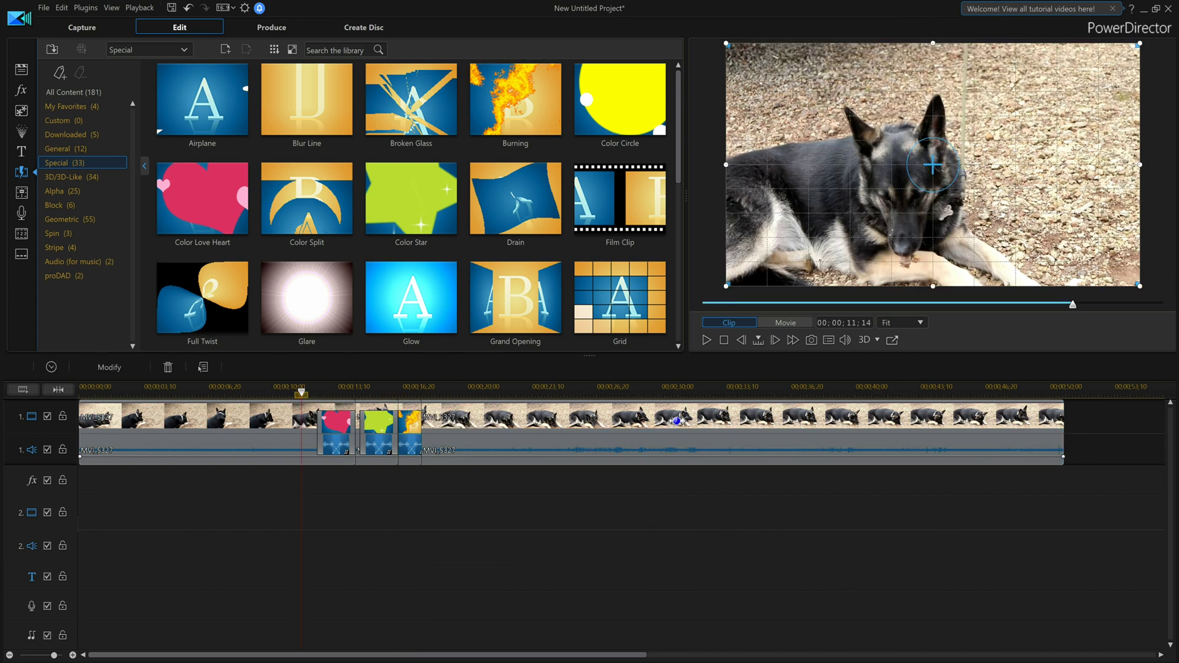
{"action": "left_click", "coordinate": [698, 484]}
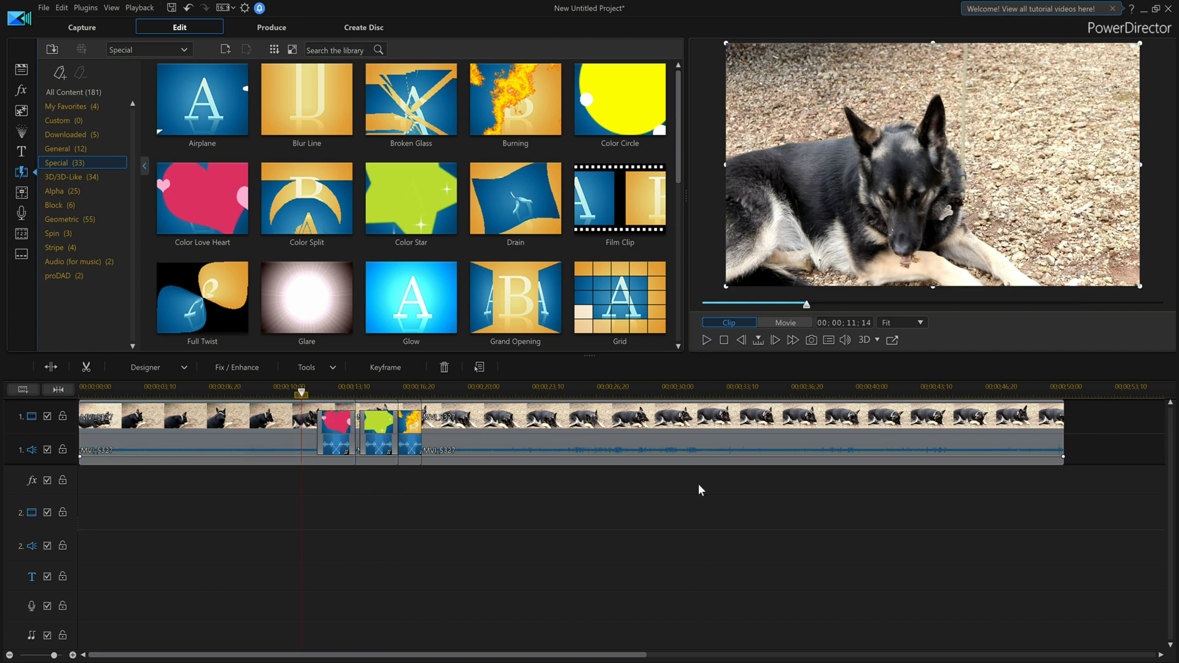
{"action": "key", "text": "space"}
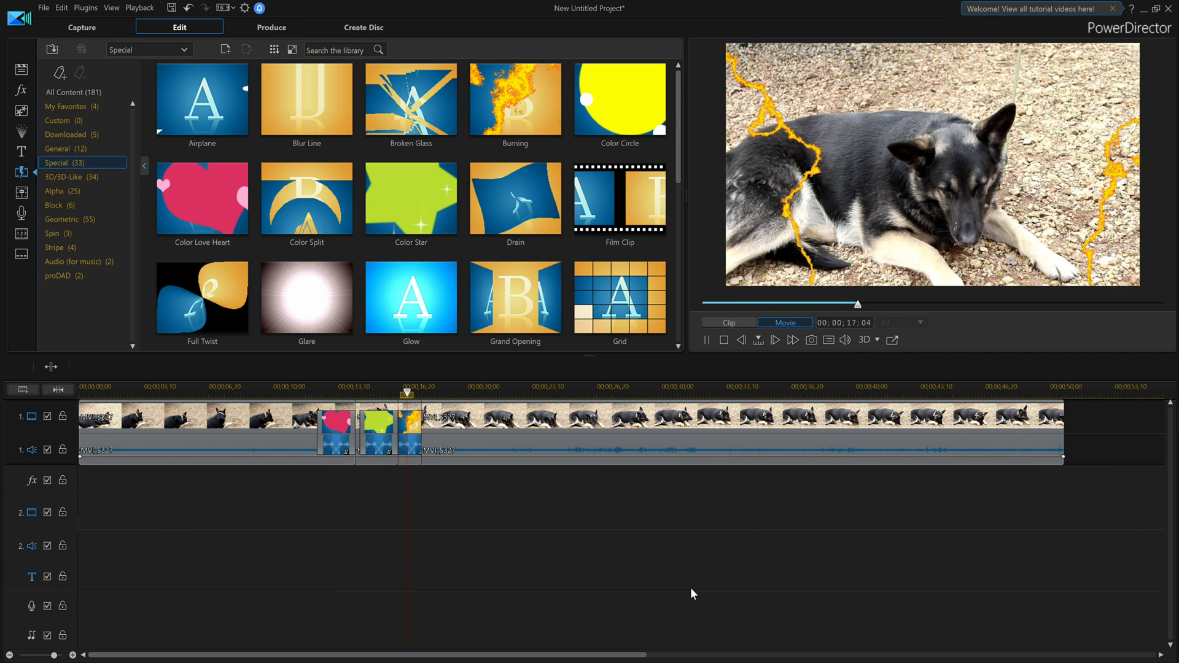
{"action": "left_click", "coordinate": [706, 340]}
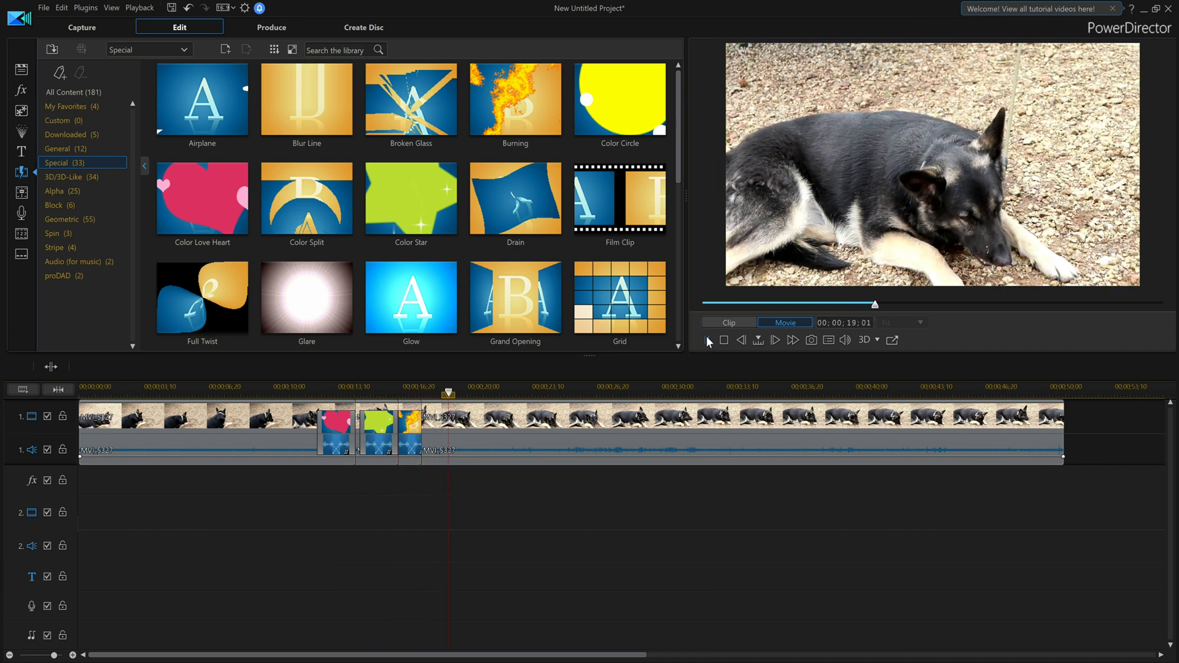
{"action": "left_click_drag", "start_coordinate": [769, 387], "coordinate": [353, 380]}
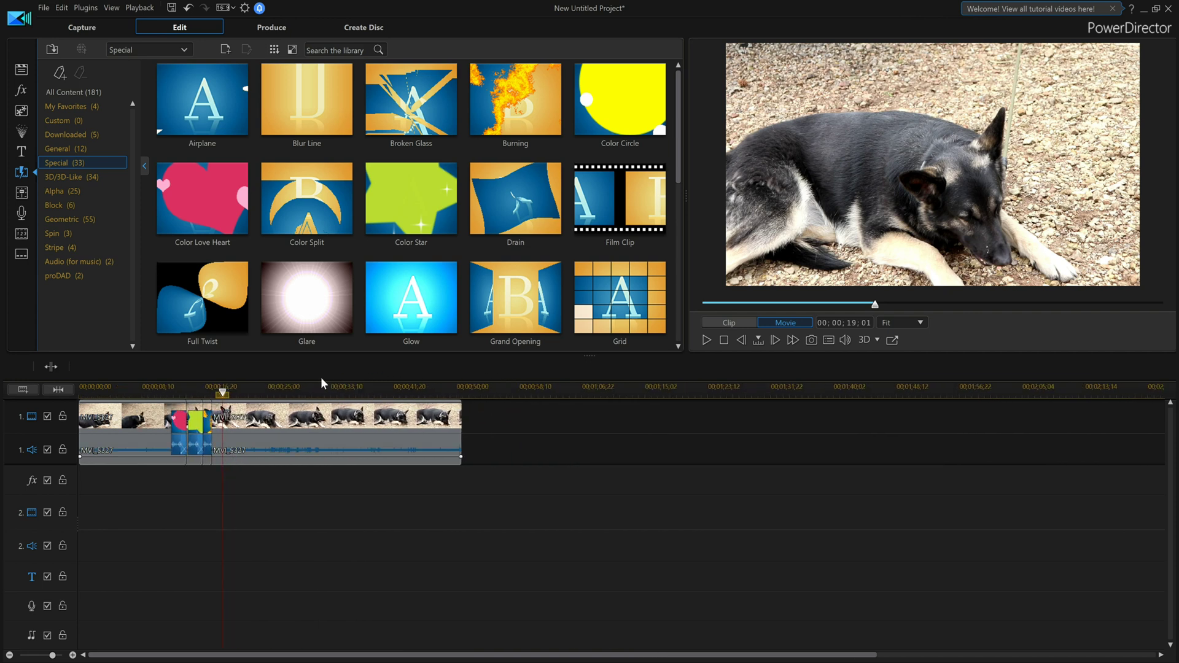
{"action": "left_click", "coordinate": [18, 72]}
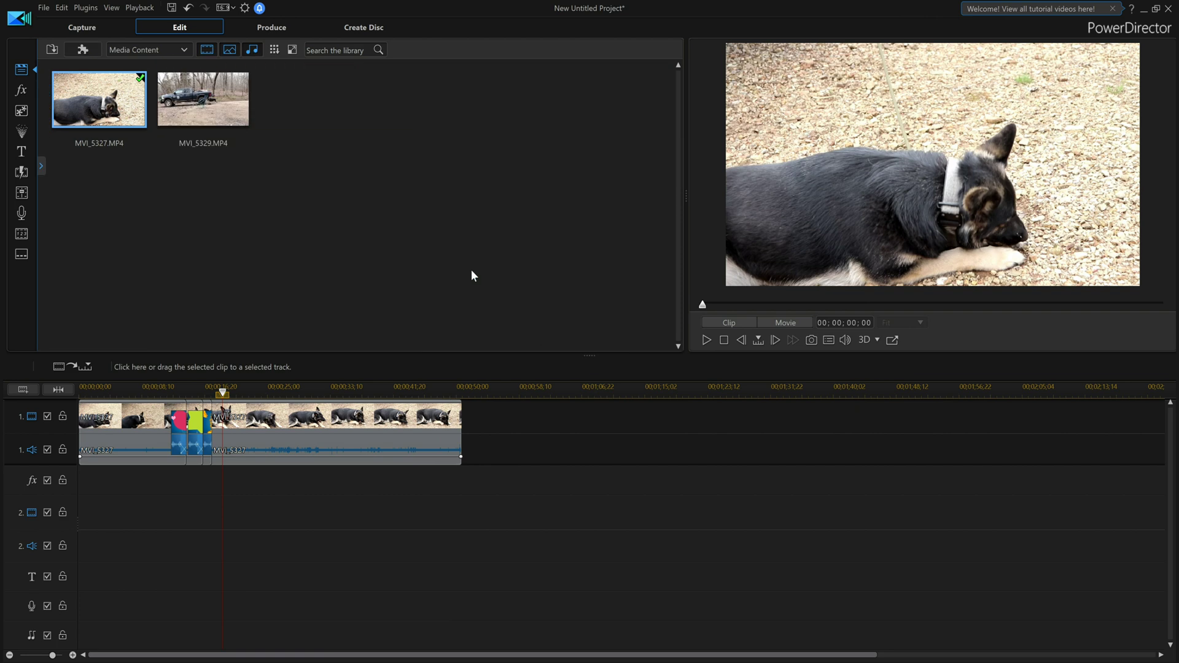
Step: Place MVI_5329.MP4 directly after MVI_5327 on track 1, starting at 00;00;50;23 with no gap
{"action": "left_click_drag", "start_coordinate": [178, 107], "coordinate": [399, 311]}
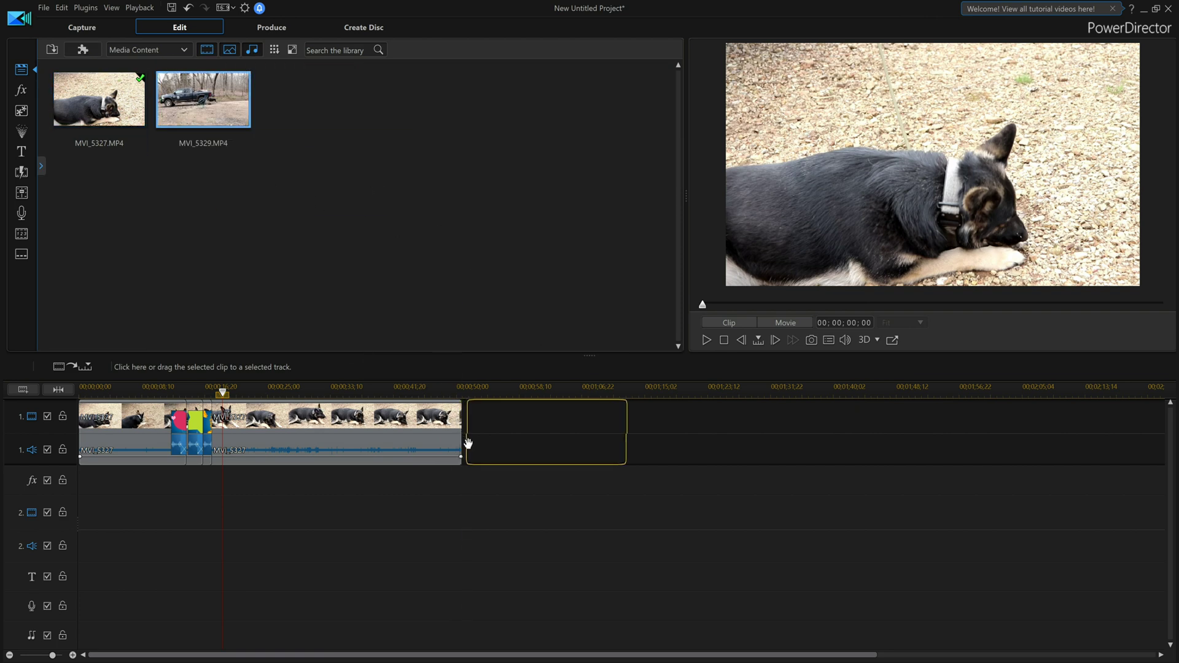
{"action": "left_click_drag", "start_coordinate": [468, 443], "coordinate": [480, 461]}
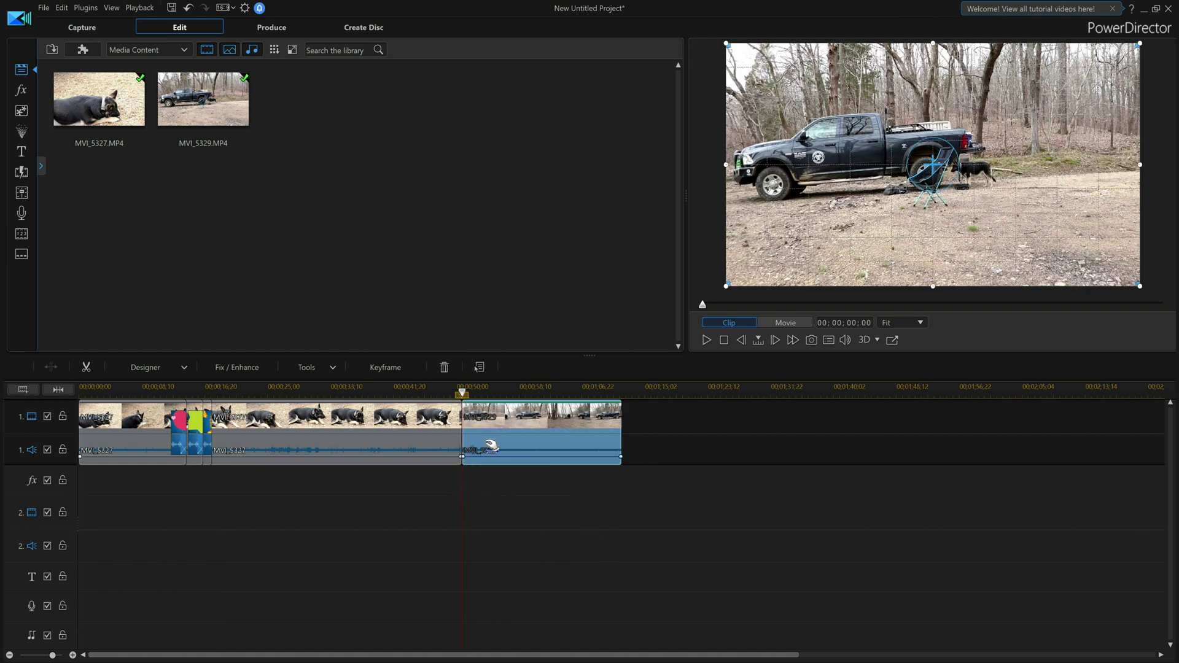
{"action": "left_click_drag", "start_coordinate": [488, 443], "coordinate": [581, 445]}
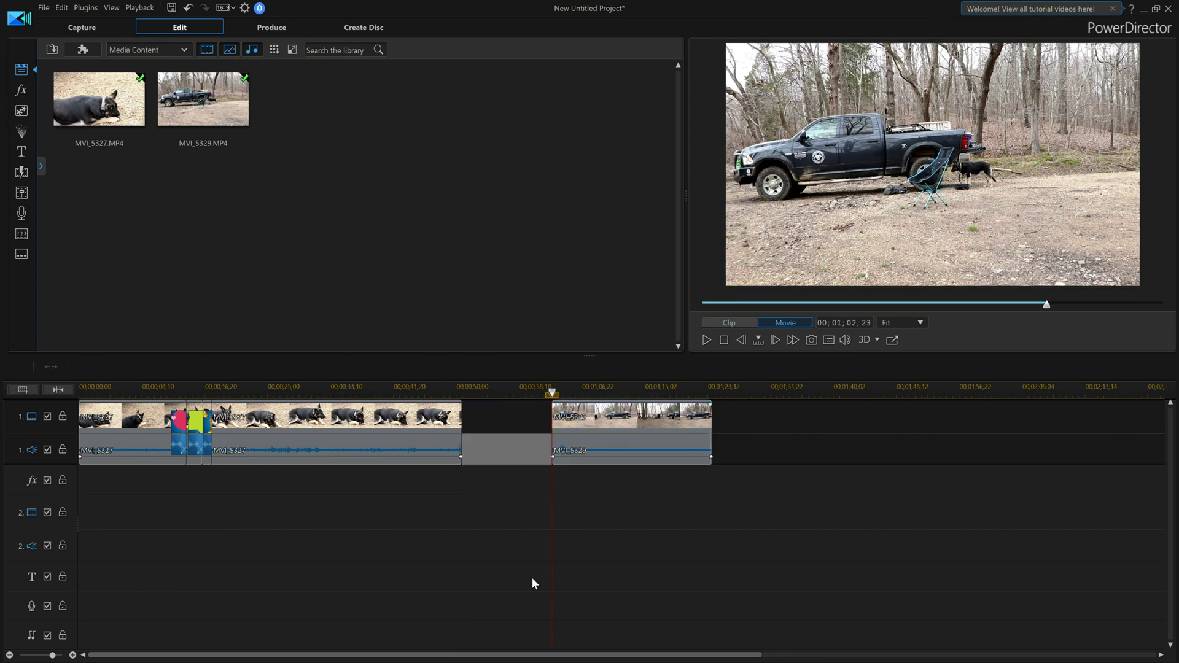
{"action": "key", "text": "ctrl+z"}
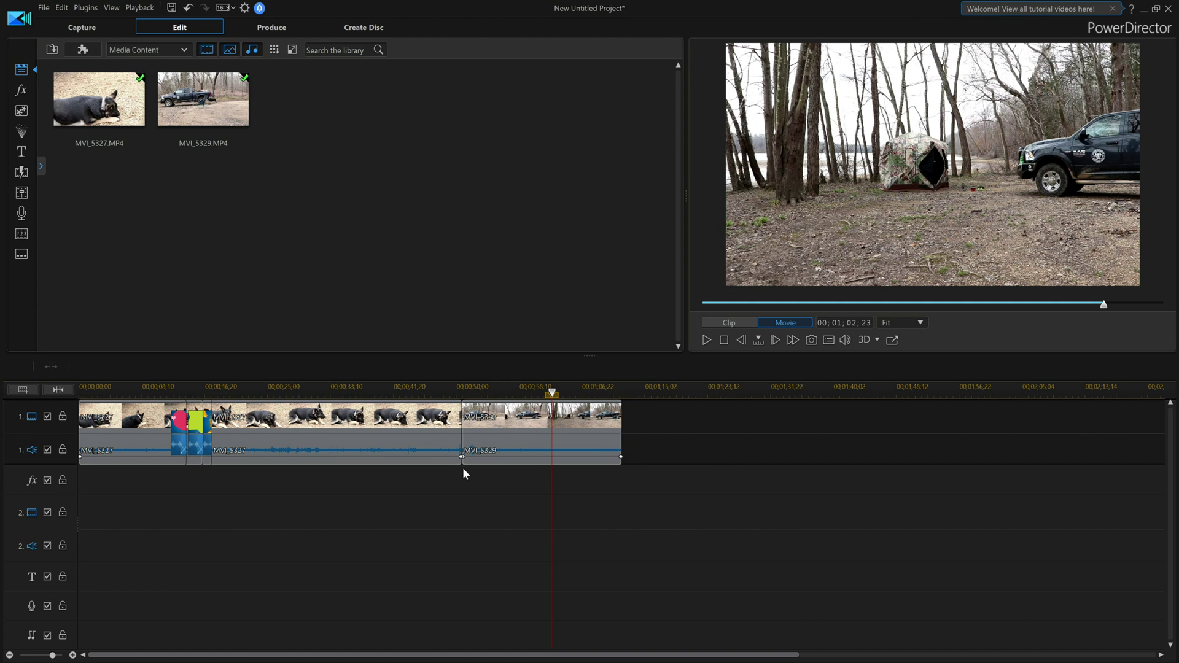
Step: Add the Special Ripple transition between the dog and truck clips, spanning 00;00;49;24–00;00;51;24
{"action": "left_click", "coordinate": [18, 173]}
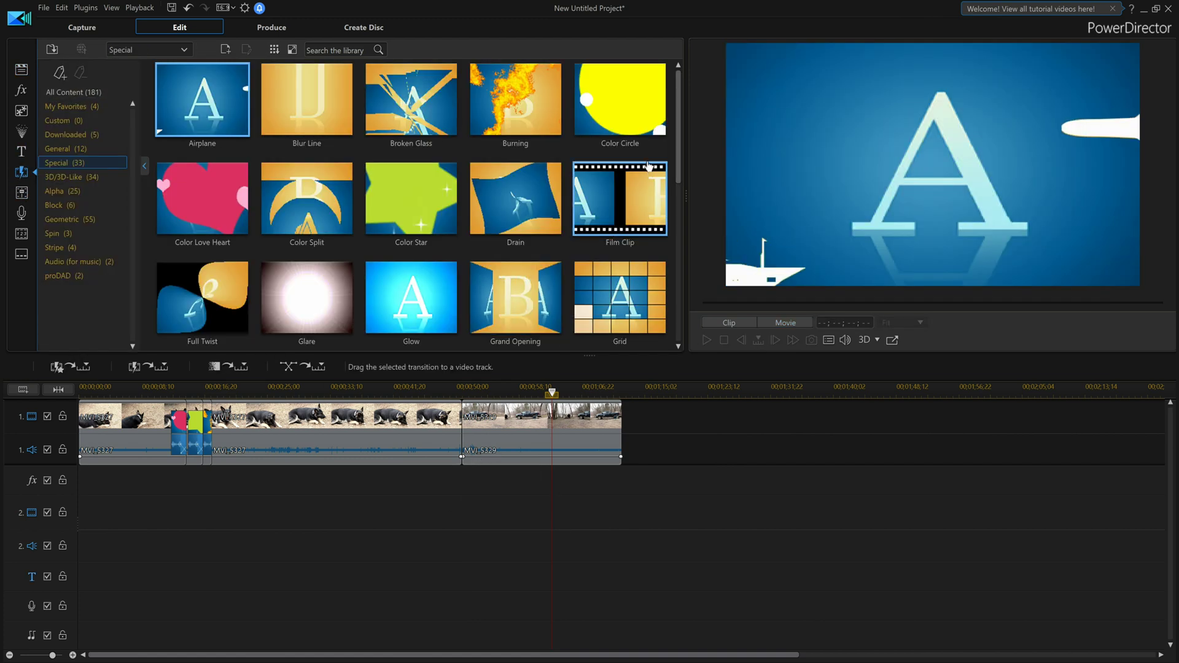
{"action": "scroll", "coordinate": [683, 194], "scroll_direction": "down", "scroll_amount": 3}
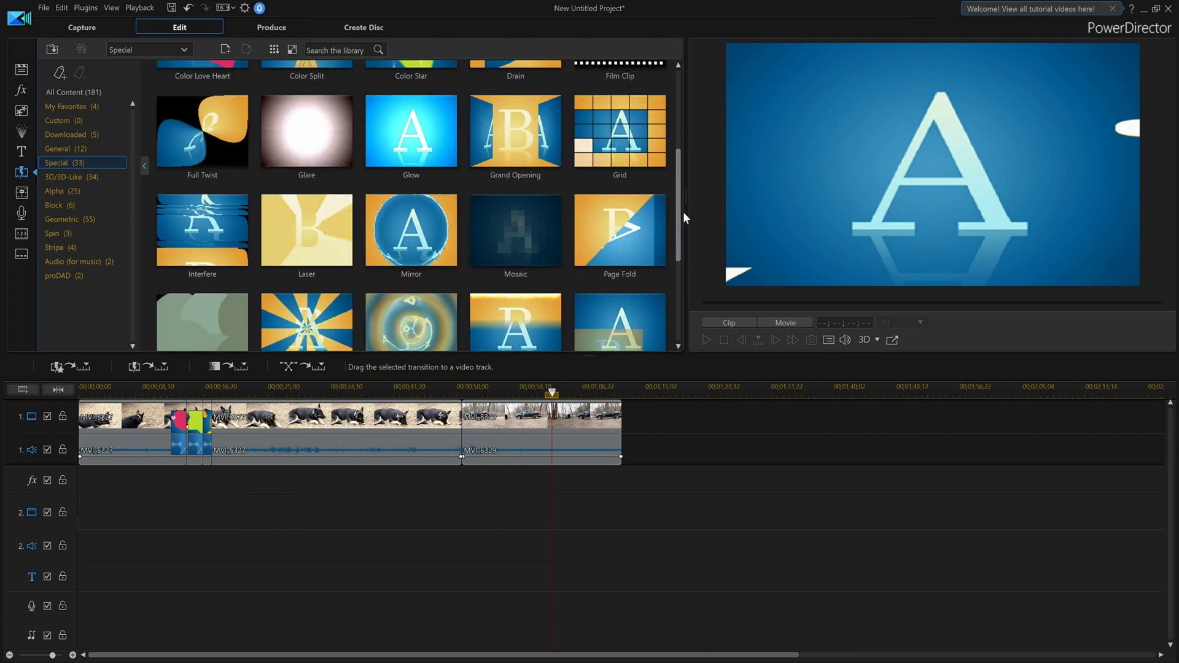
{"action": "left_click_drag", "start_coordinate": [683, 212], "coordinate": [678, 245]}
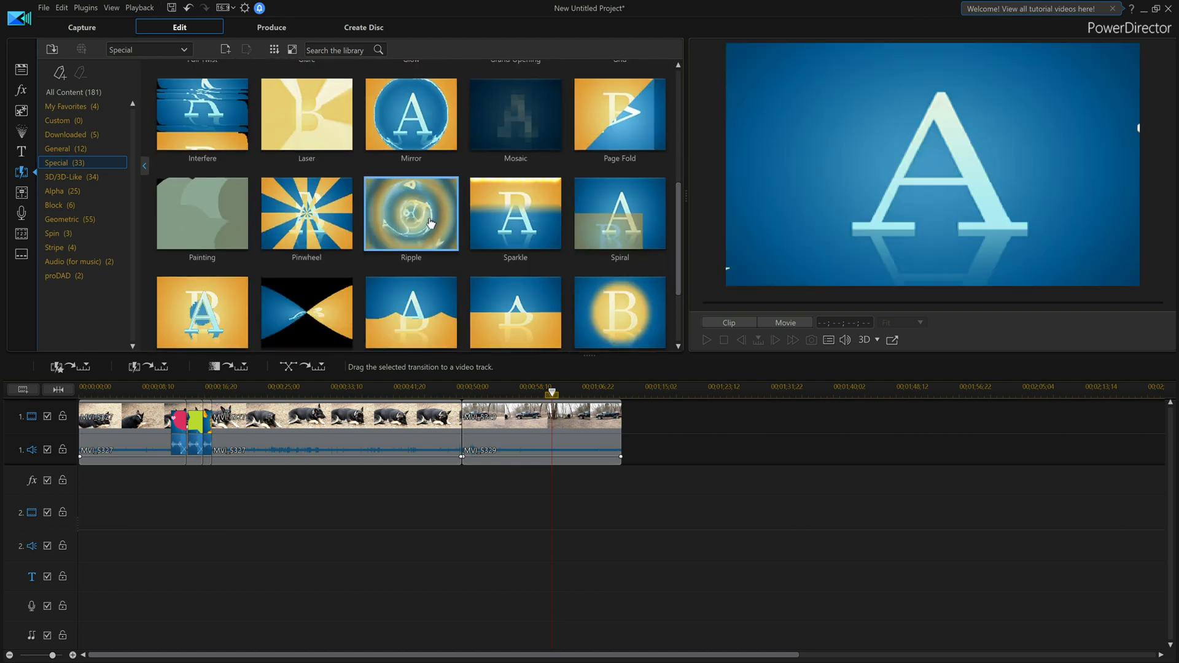
{"action": "left_click_drag", "start_coordinate": [428, 222], "coordinate": [459, 418]}
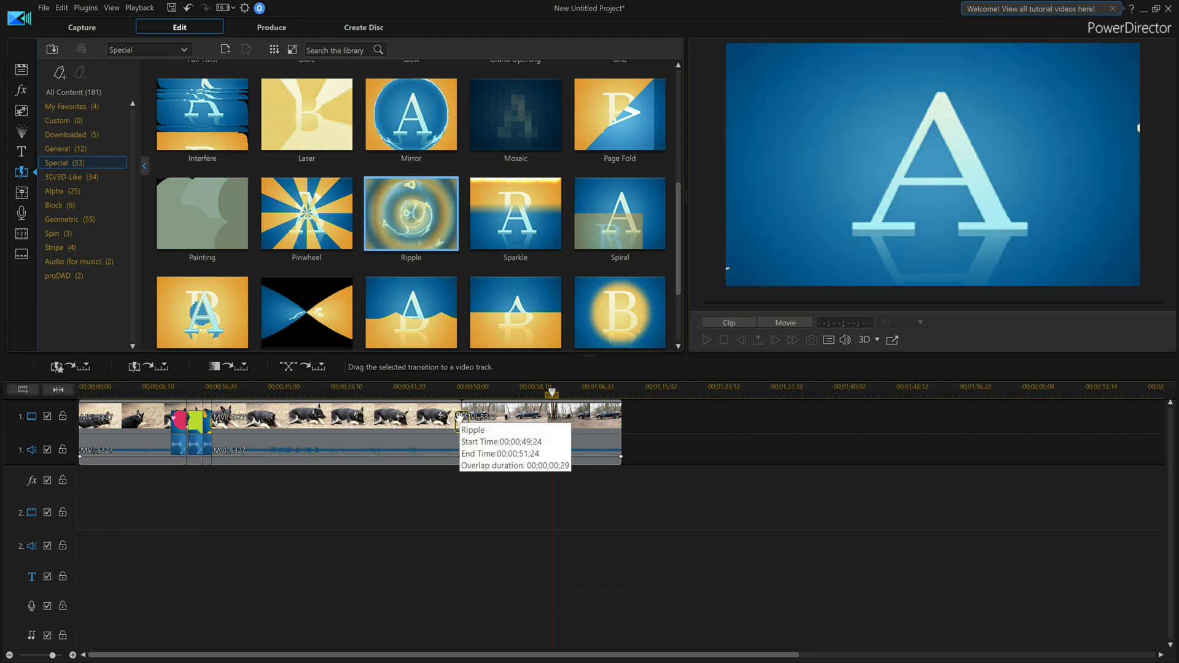
{"action": "left_click_drag", "start_coordinate": [459, 418], "coordinate": [459, 418]}
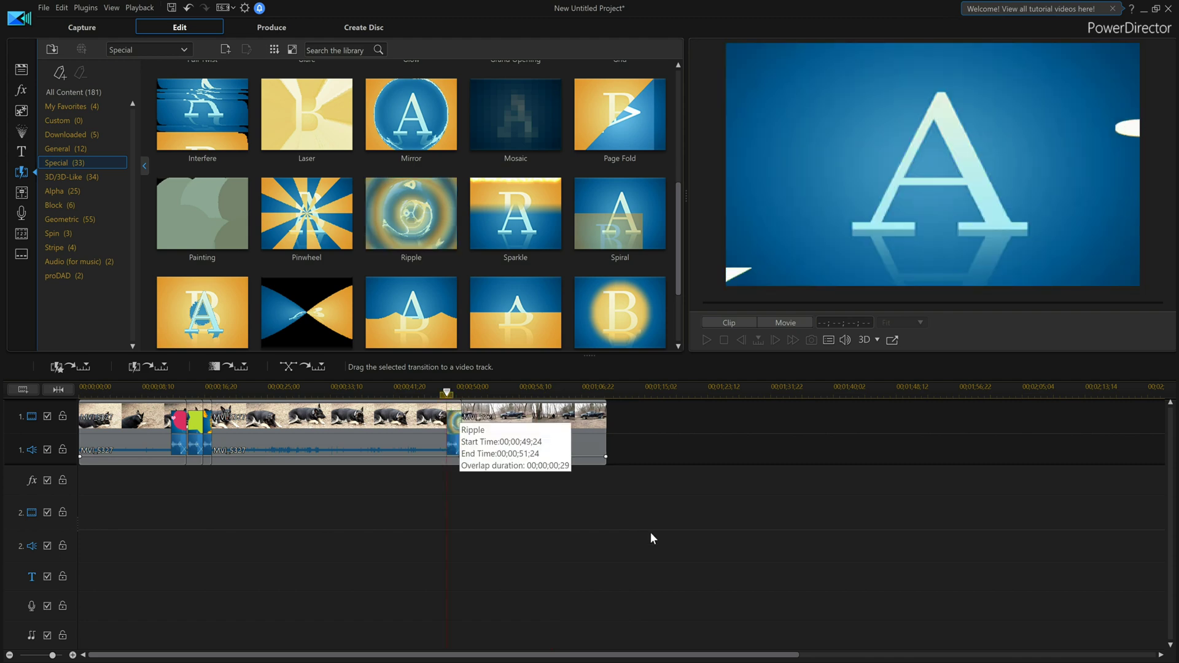
{"action": "left_click", "coordinate": [635, 558]}
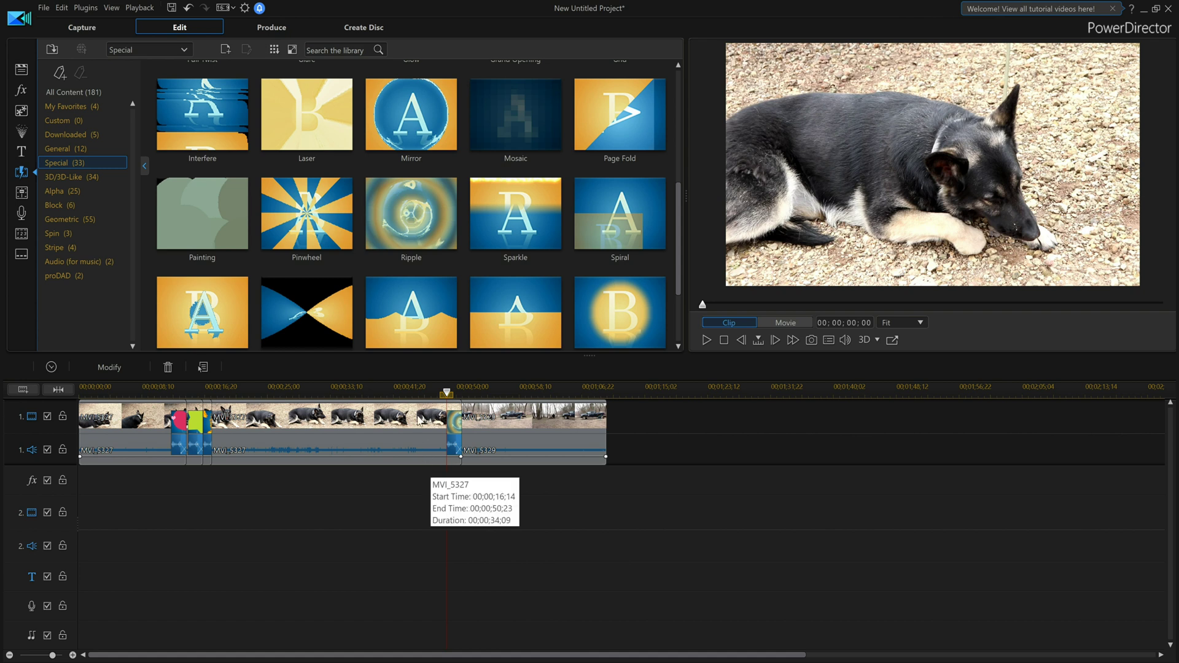
{"action": "left_click", "coordinate": [433, 420]}
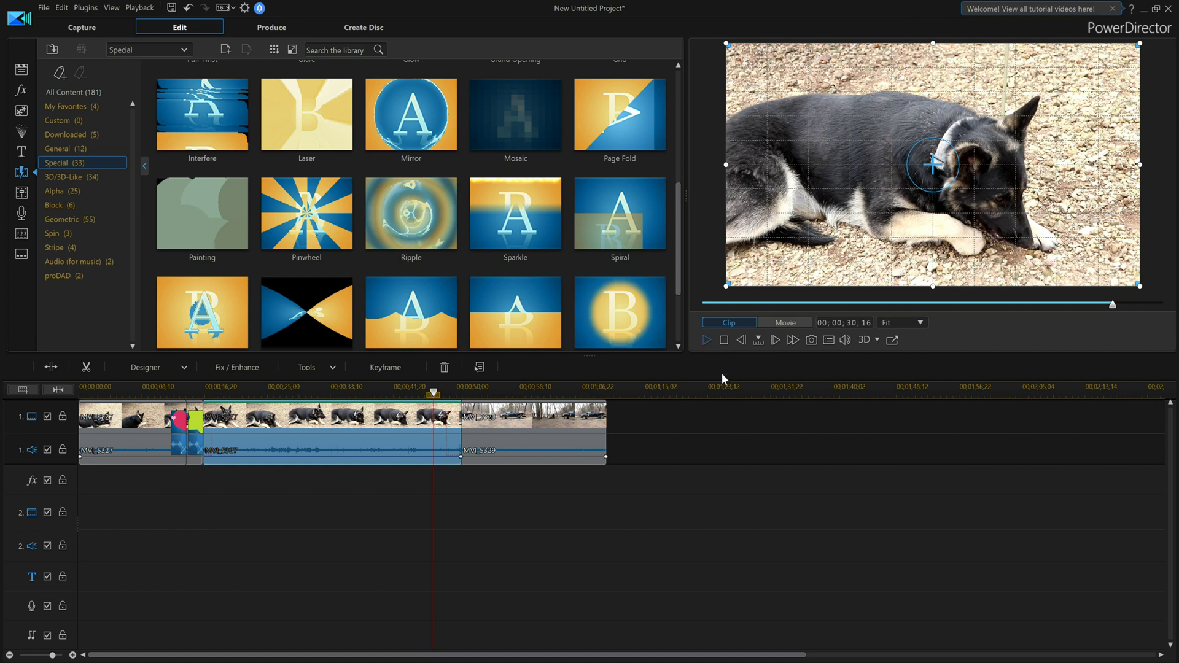
{"action": "left_click", "coordinate": [685, 494]}
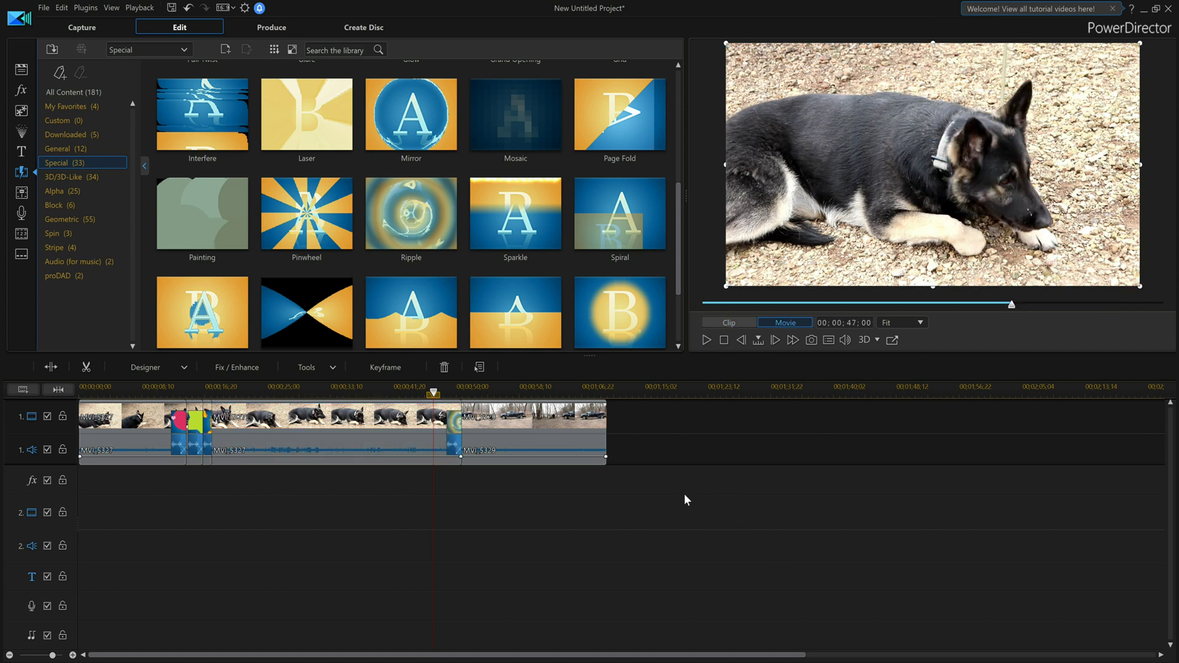
{"action": "left_click", "coordinate": [708, 340]}
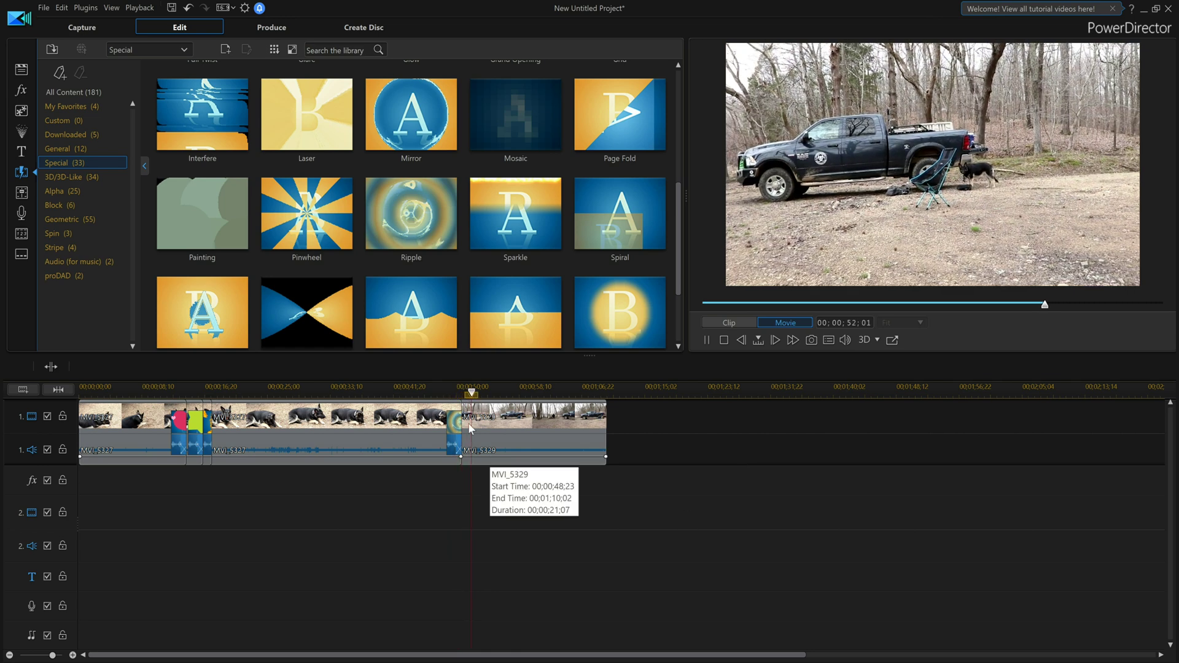
{"action": "left_click", "coordinate": [444, 389]}
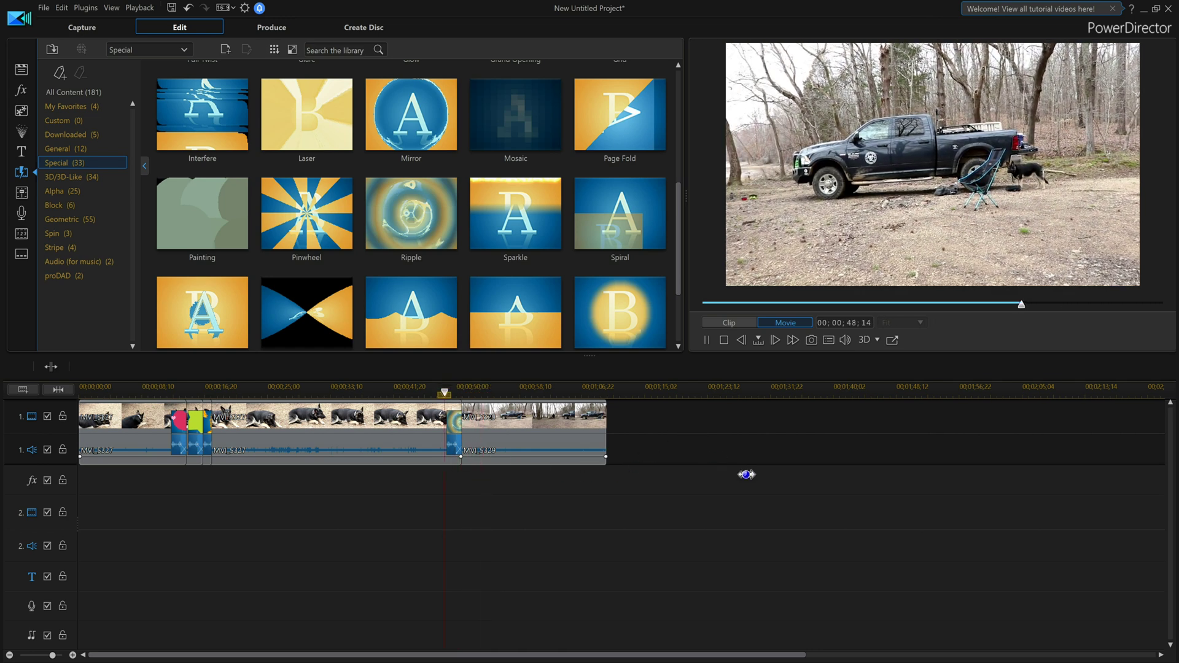